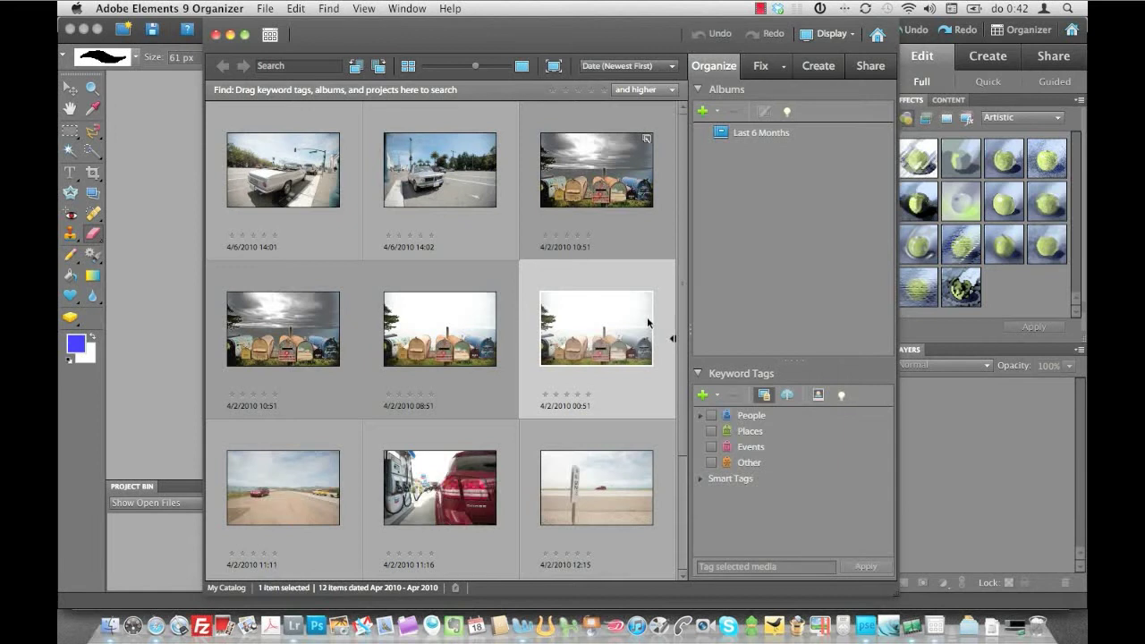
# Step: Send the mailbox raw photo mbargo_100402_1525.CR2 from the Organizer into Camera Raw for editing
pyautogui.rightClick(648, 322)
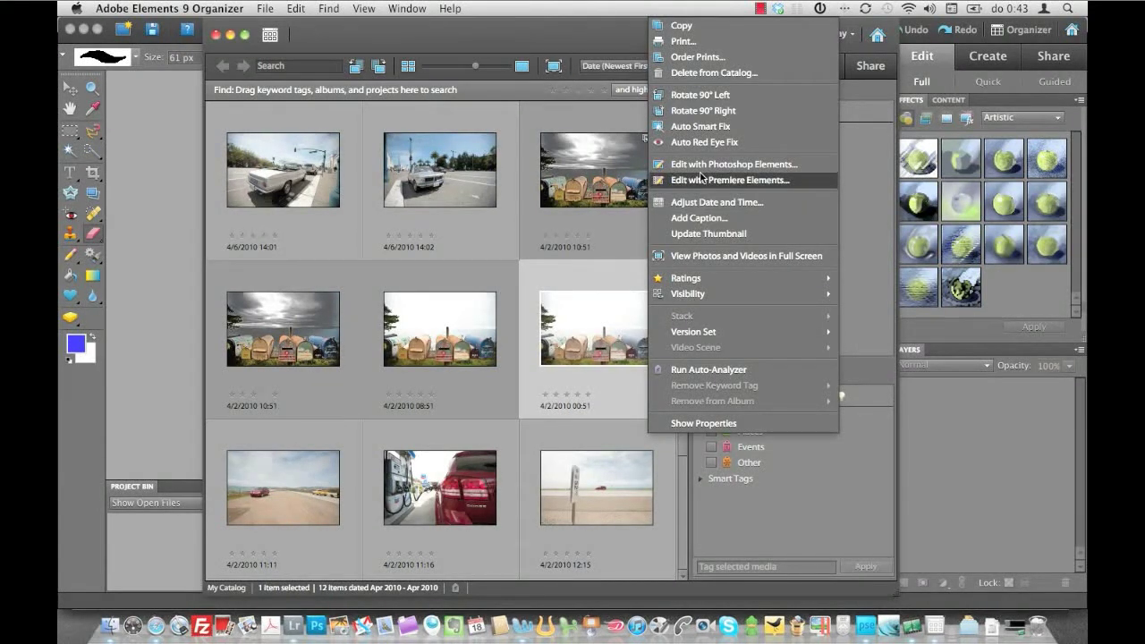
pyautogui.click(801, 165)
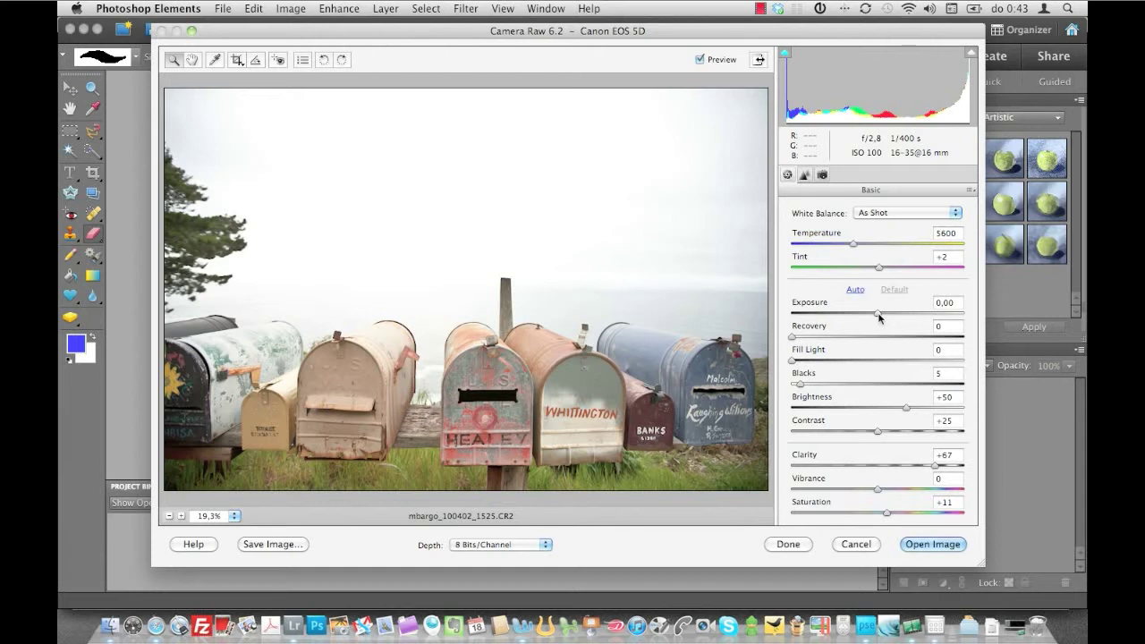
# Step: Darken the mailbox raw to Exposure -2.75 with Recovery 9, Fill Light 13, Blacks 11, Contrast 5, and apply
pyautogui.moveTo(878, 314)
pyautogui.mouseDown()
pyautogui.moveTo(841, 330)
pyautogui.moveTo(823, 318)
pyautogui.moveTo(834, 330)
pyautogui.mouseUp()
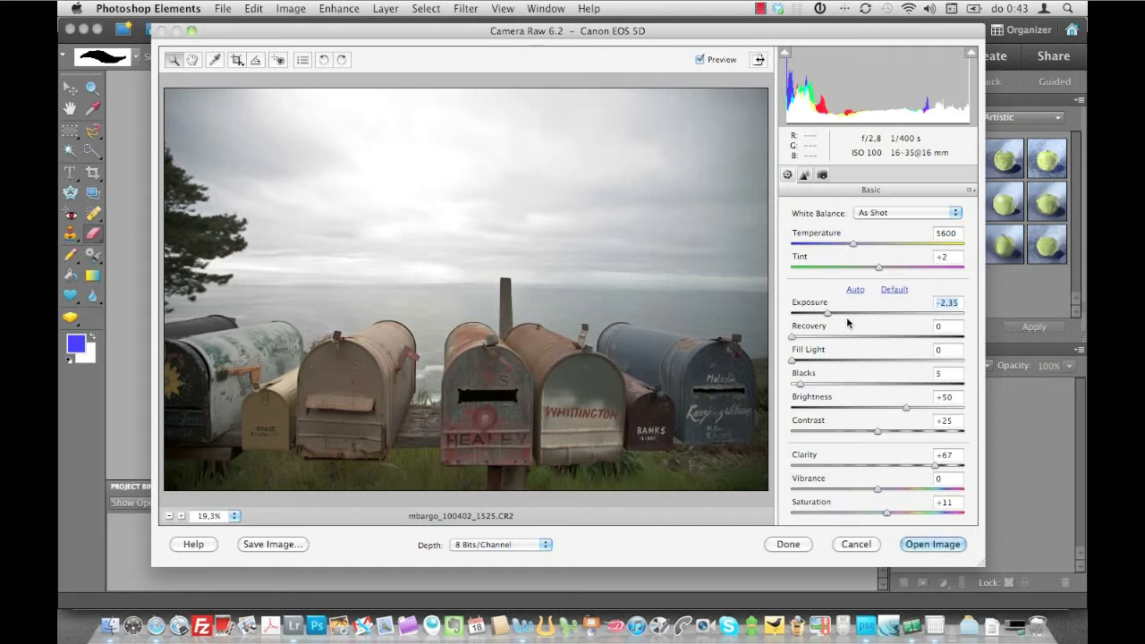
pyautogui.moveTo(828, 313)
pyautogui.mouseDown()
pyautogui.moveTo(932, 314)
pyautogui.moveTo(822, 324)
pyautogui.mouseUp()
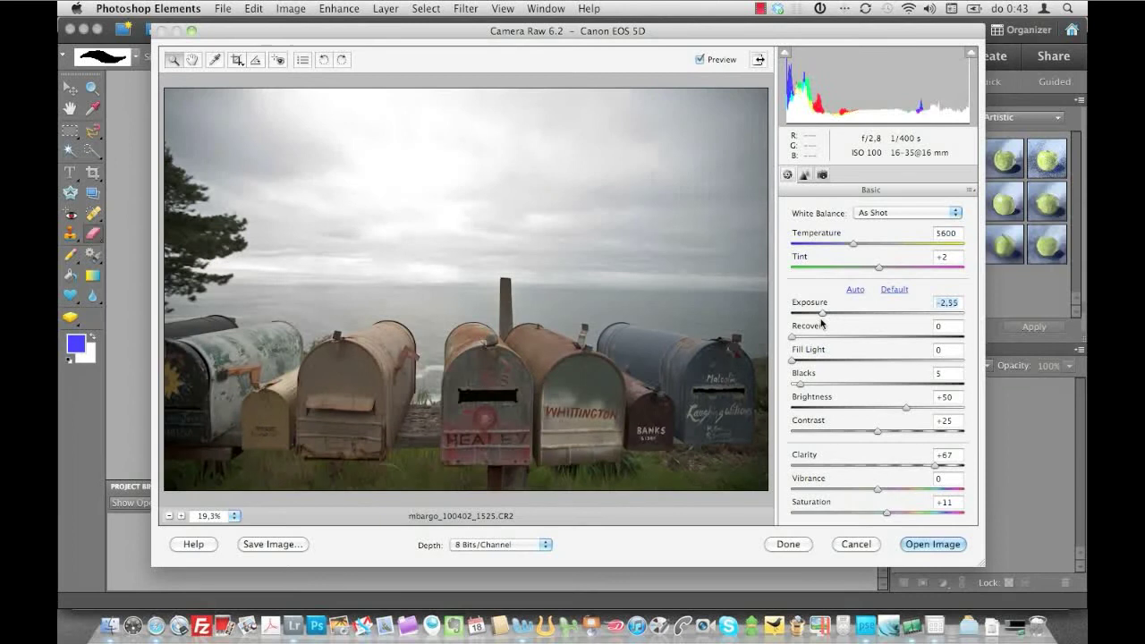
pyautogui.moveTo(821, 324); pyautogui.dragTo(818, 325)
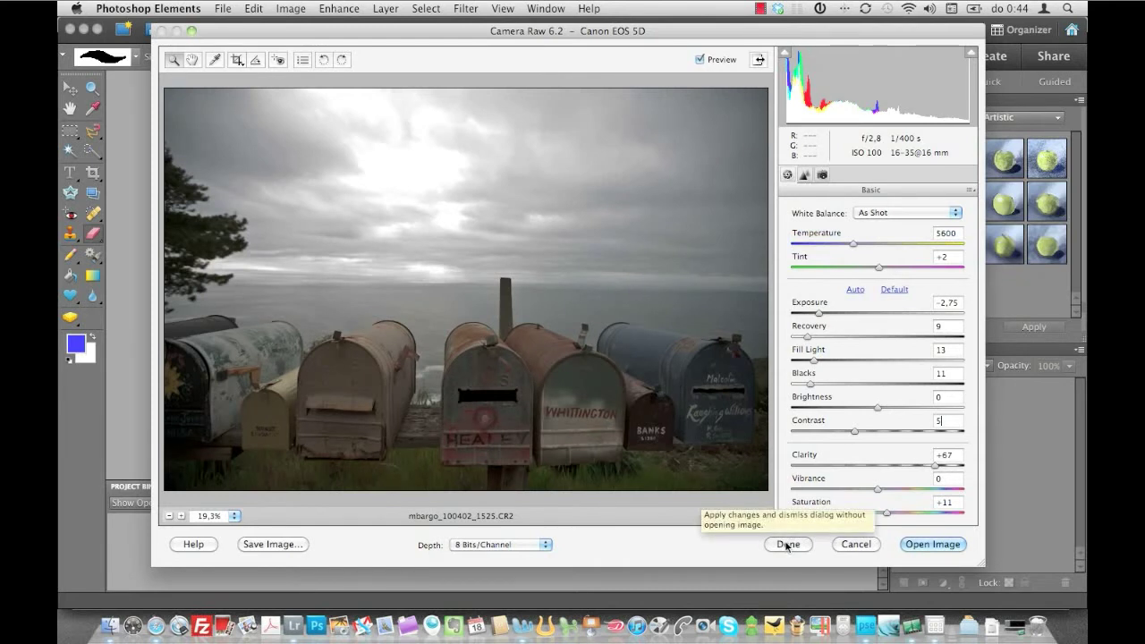
pyautogui.click(786, 544)
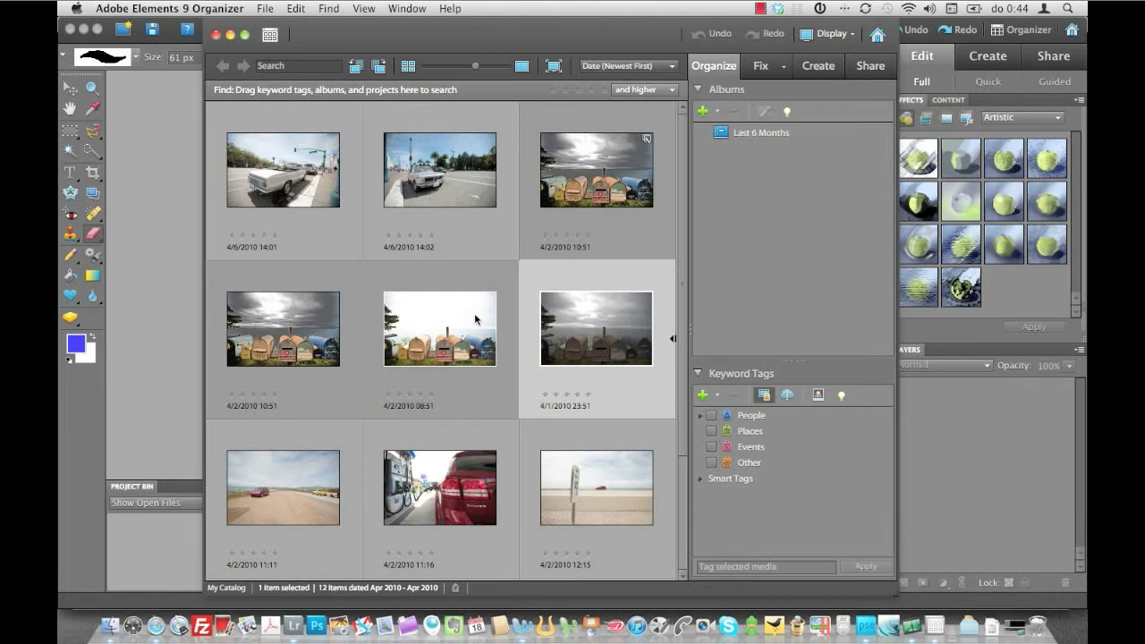
# Step: Select the bright and darkened mailbox photos together and start a Photomerge Exposure merge
pyautogui.click(475, 319)
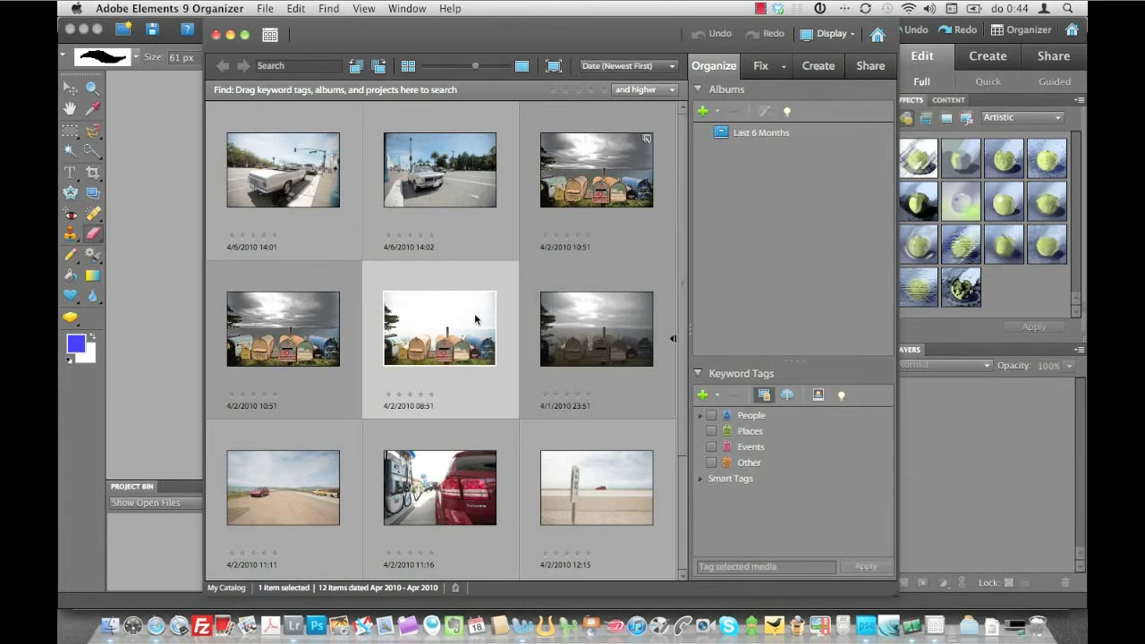
pyautogui.keyDown('super'); pyautogui.click(587, 319); pyautogui.keyUp('super')
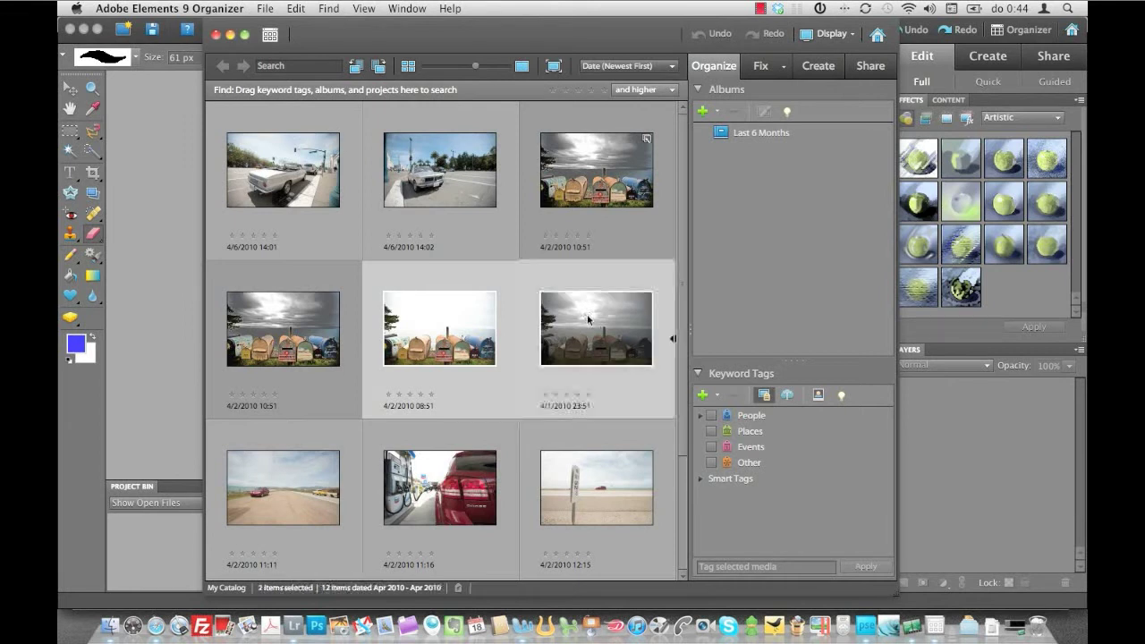
pyautogui.click(265, 8)
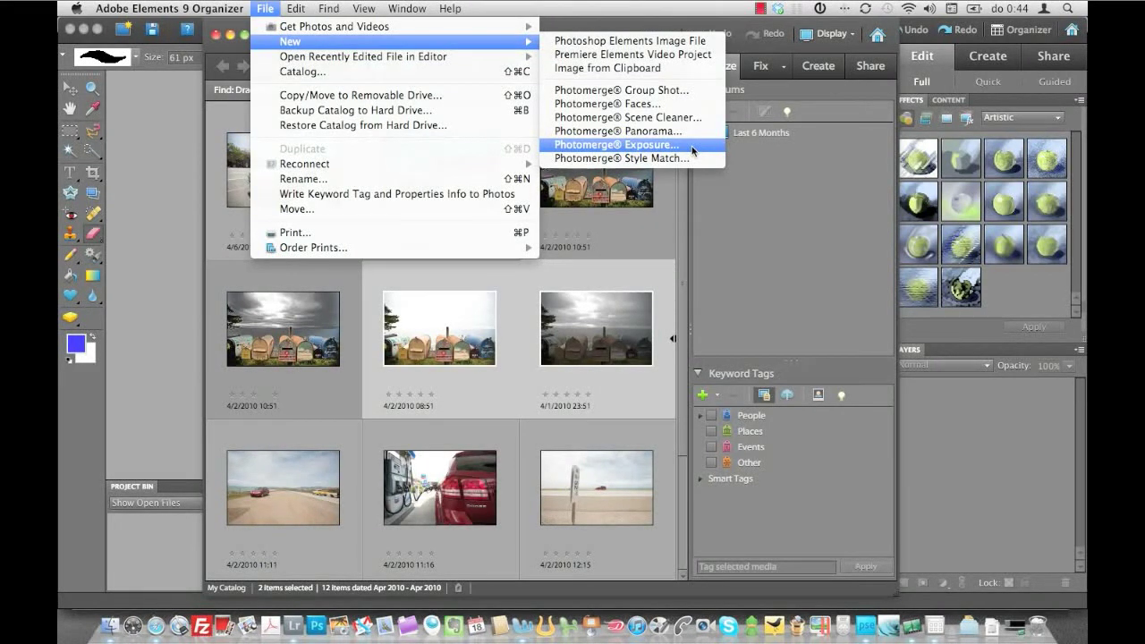
pyautogui.click(693, 149)
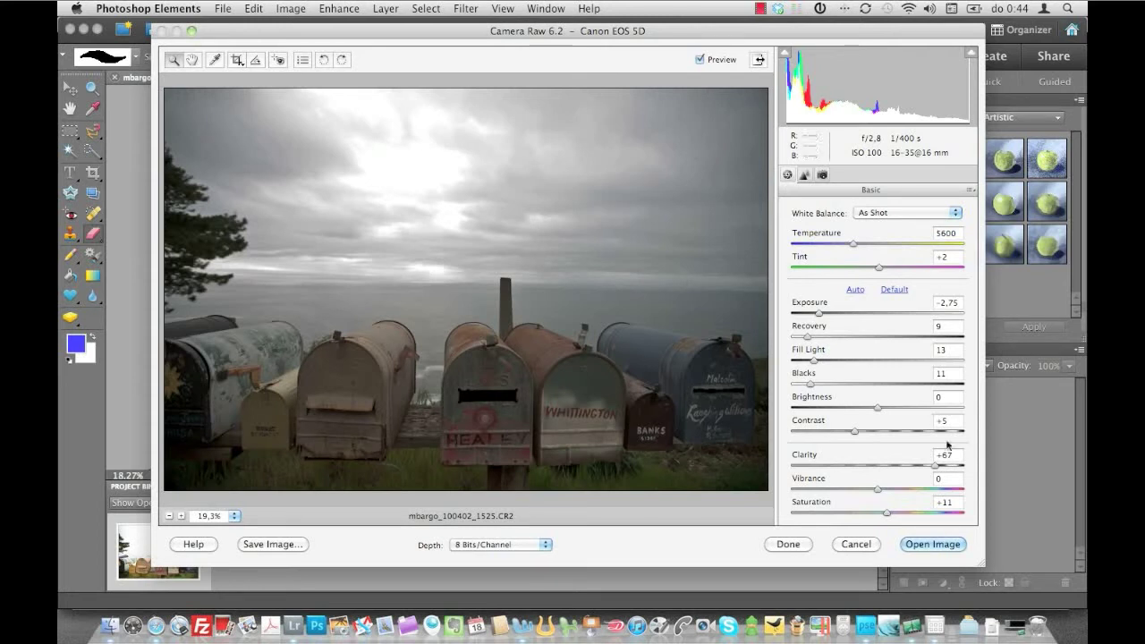
# Step: Load the darkened raw into Photomerge Exposure to get the Smart Blending preview
pyautogui.click(943, 544)
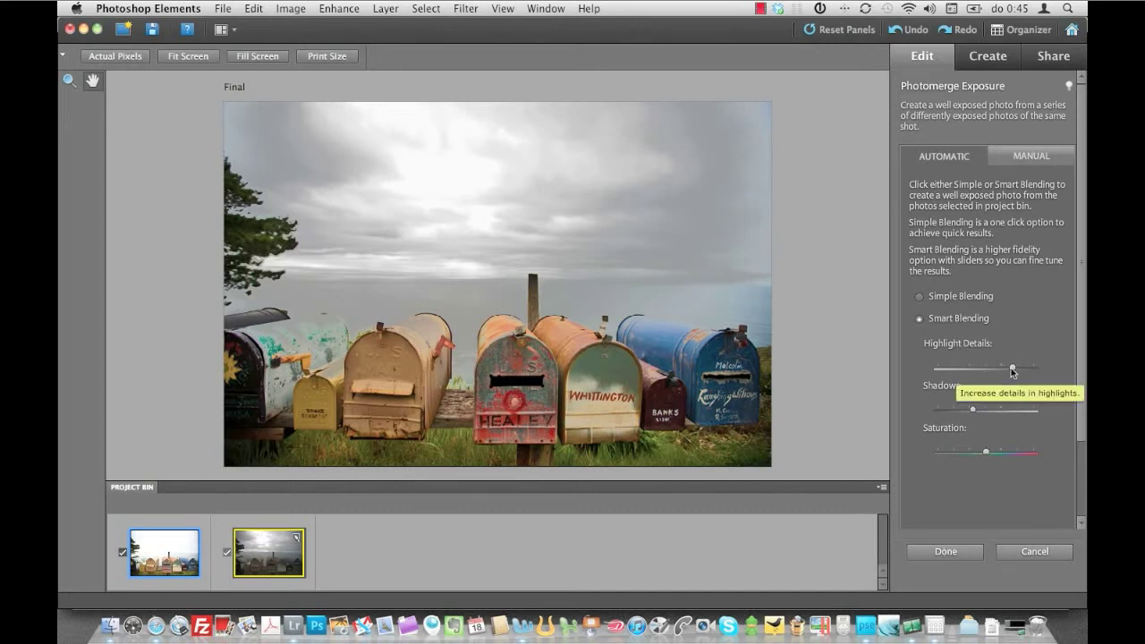
# Step: Raise the Smart Blending Highlight Details slider for more highlight detail
pyautogui.moveTo(1012, 368); pyautogui.dragTo(1033, 369)
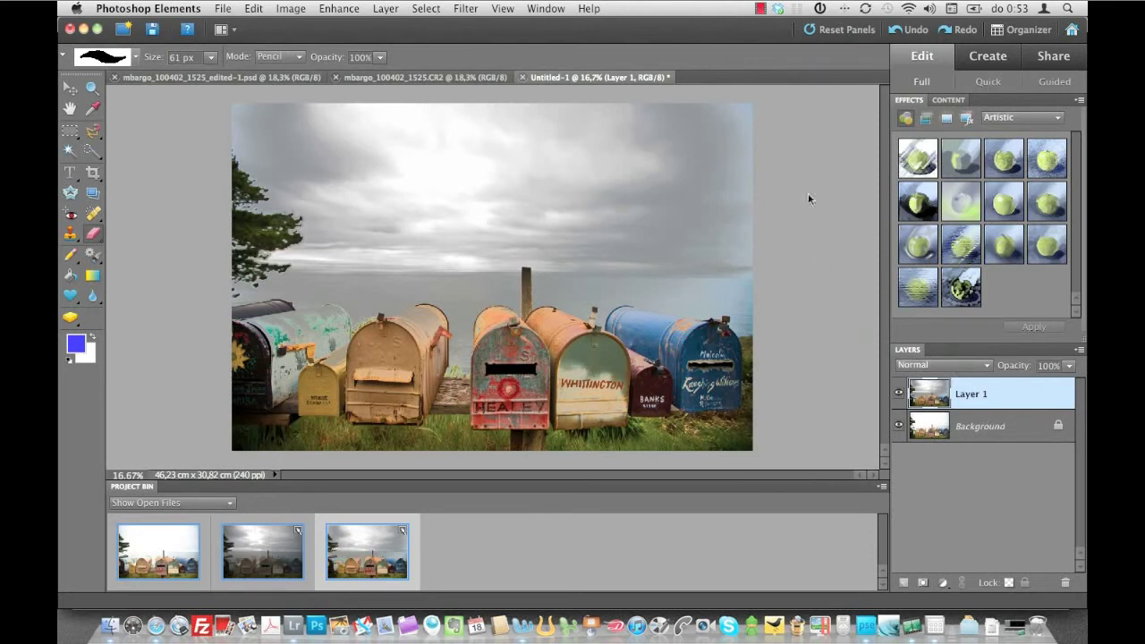
# Step: Flatten the merged mailbox image and duplicate Background into a Background copy layer
pyautogui.click(355, 9)
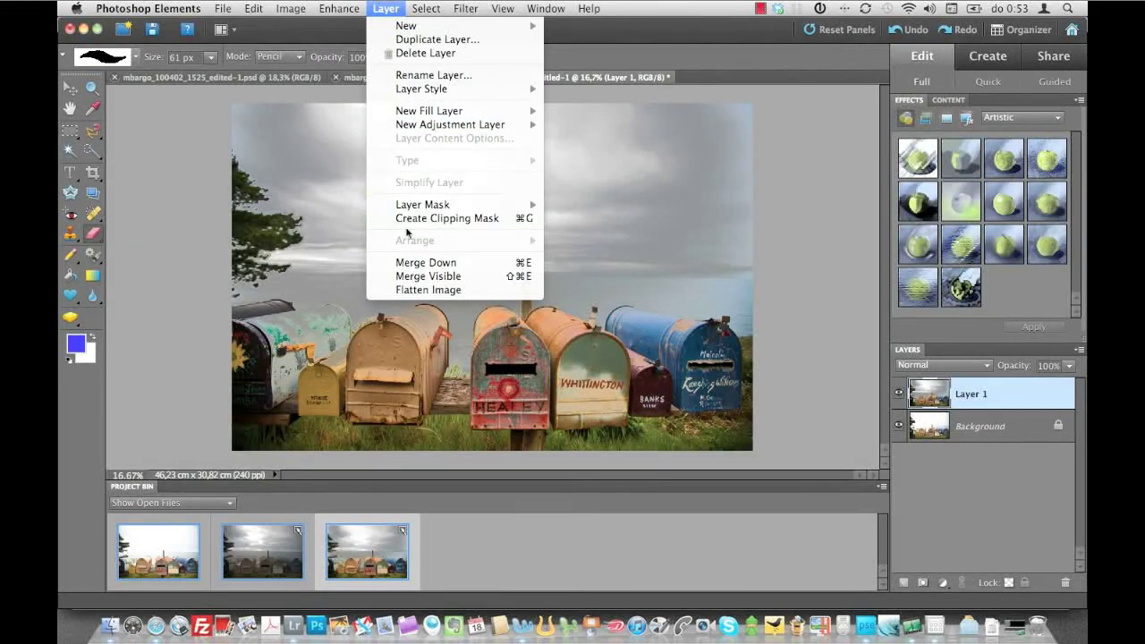
pyautogui.click(415, 291)
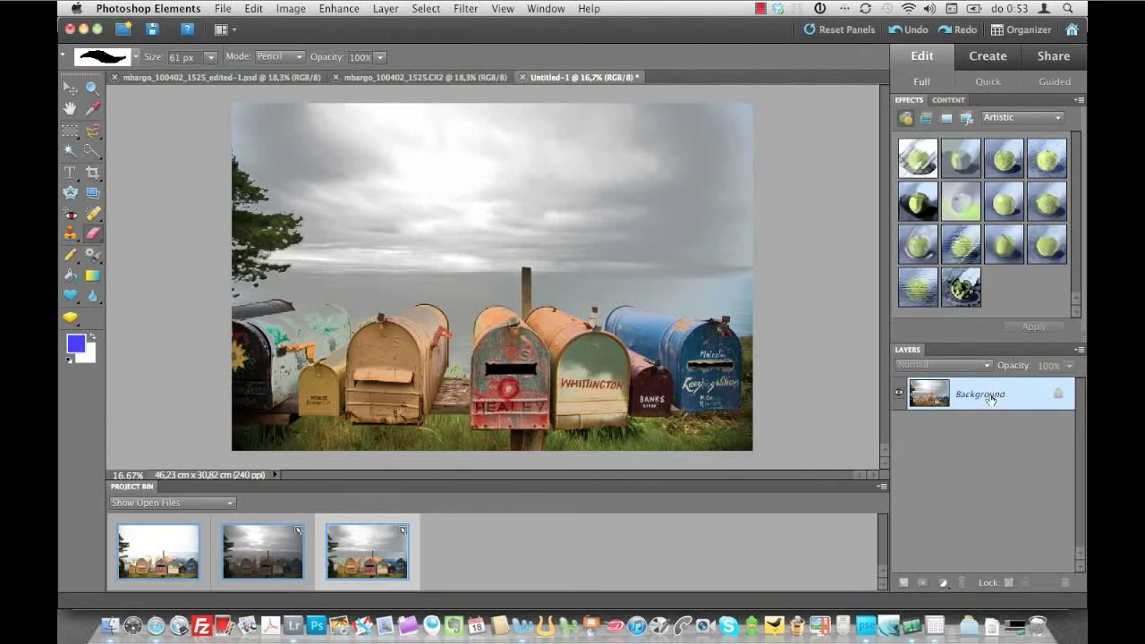
pyautogui.rightClick(989, 398)
pyautogui.click(990, 412)
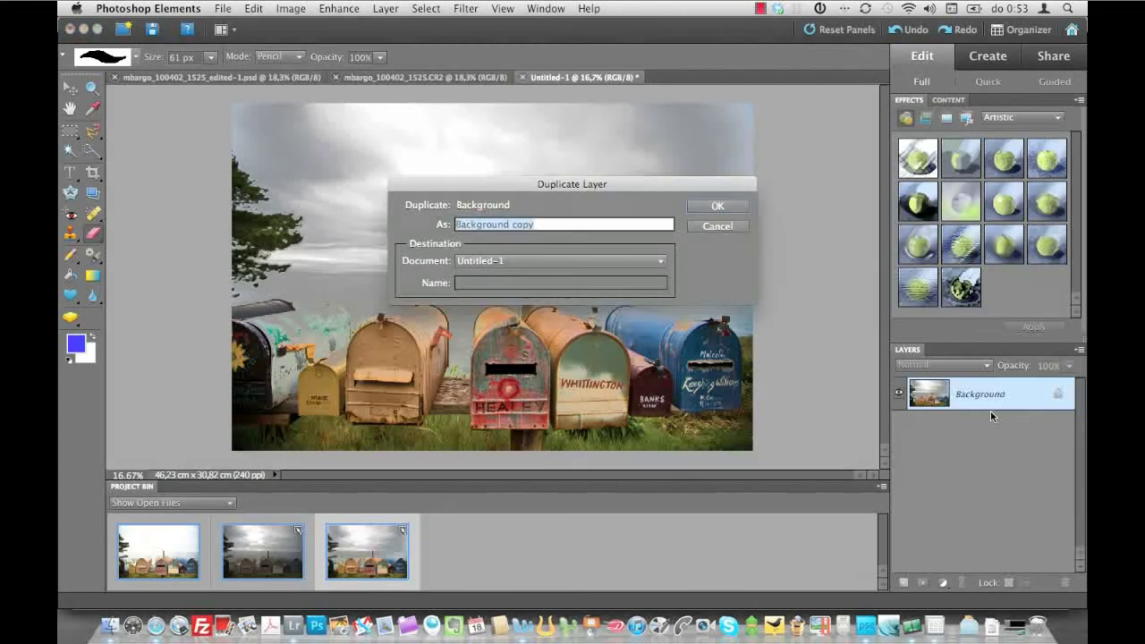
pyautogui.click(715, 207)
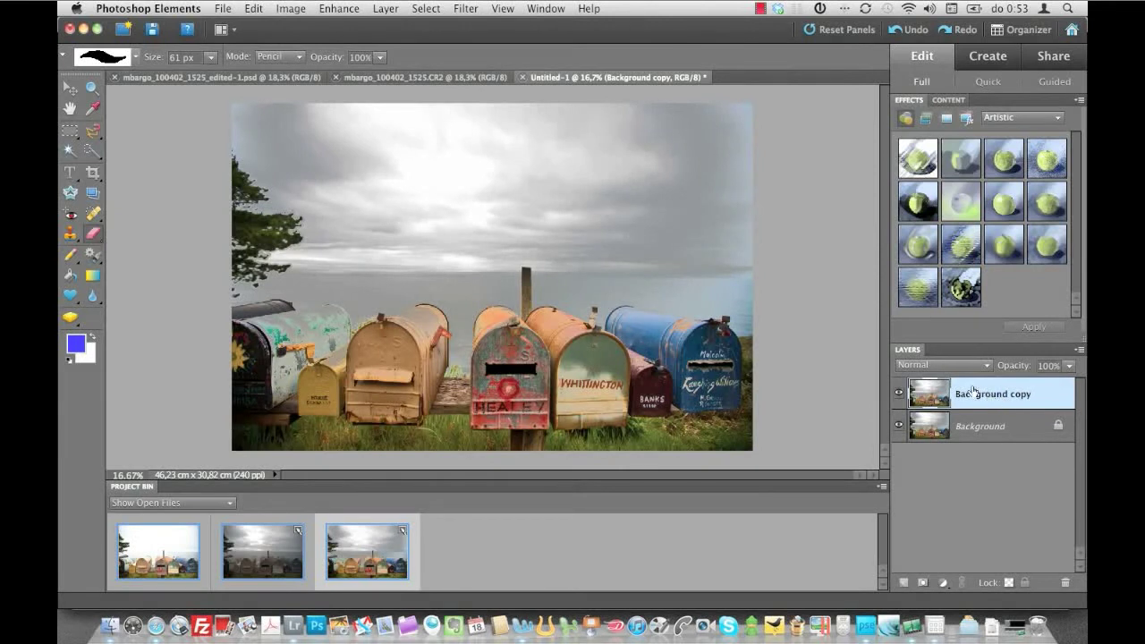
pyautogui.click(906, 364)
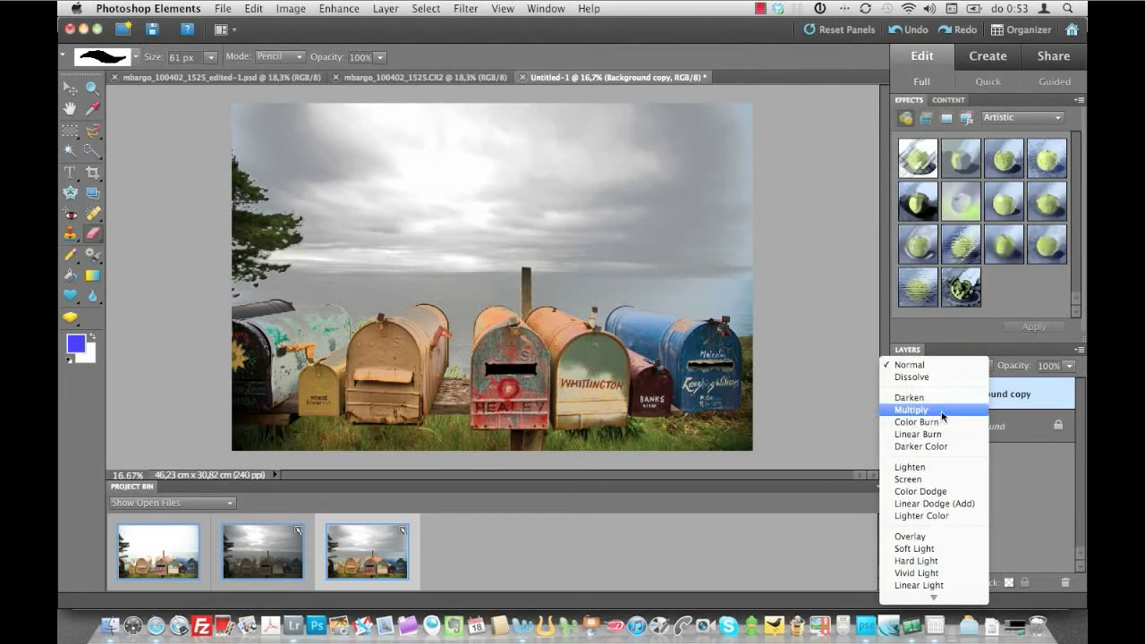
# Step: Set the Background copy layer to Soft Light and browse the Enhance adjustment menus
pyautogui.click(939, 547)
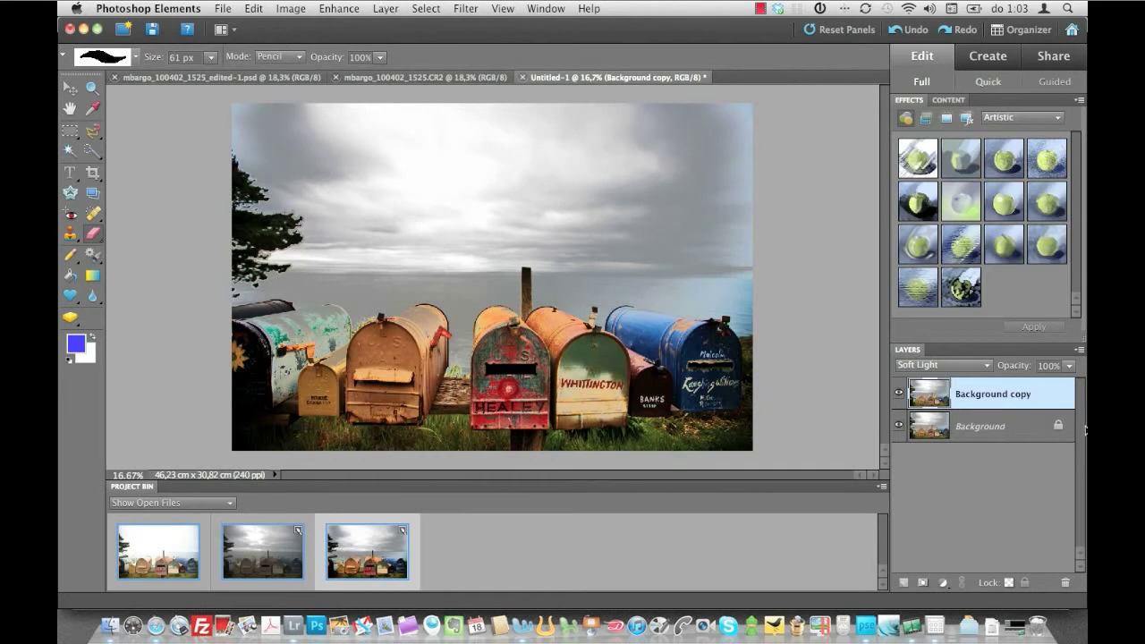
pyautogui.click(353, 7)
pyautogui.moveTo(372, 143)
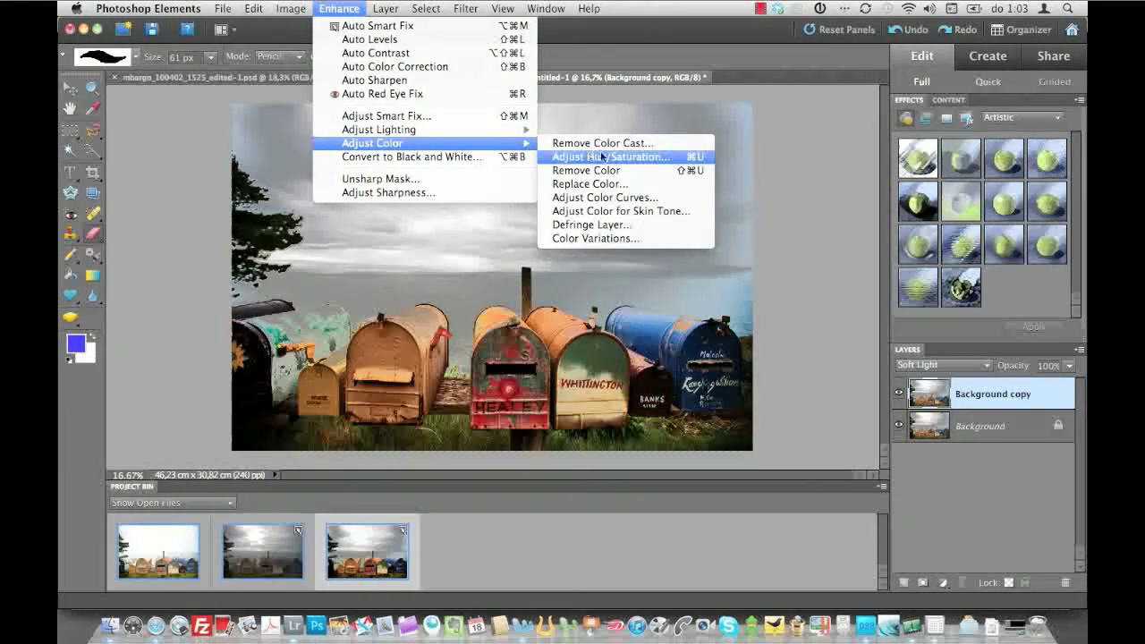
pyautogui.click(615, 172)
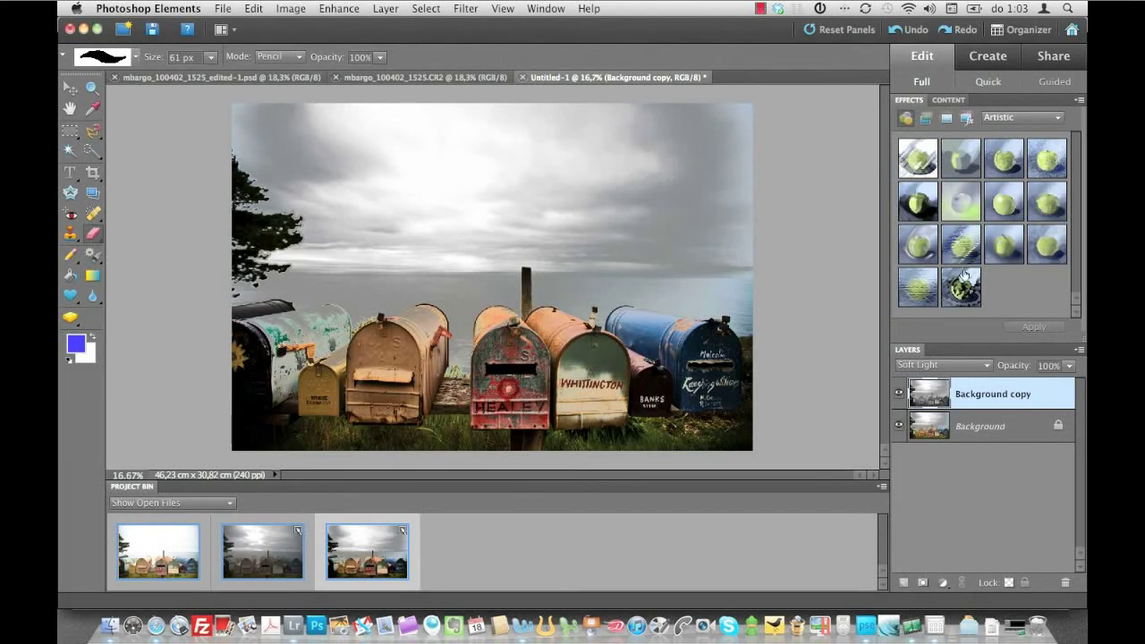
pyautogui.click(344, 8)
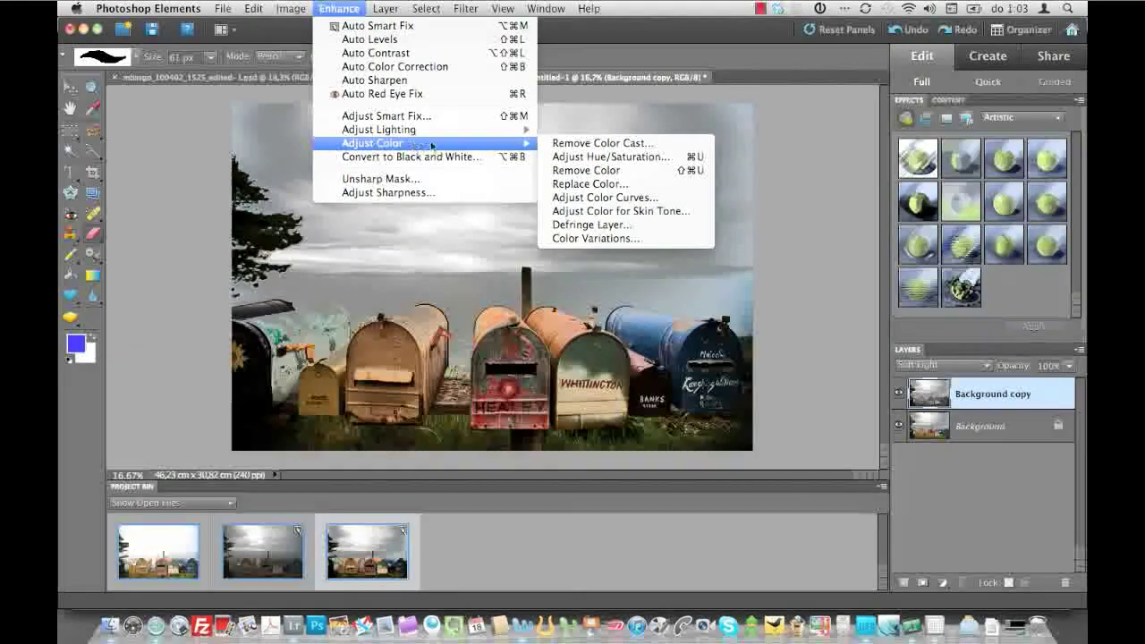
pyautogui.moveTo(379, 129)
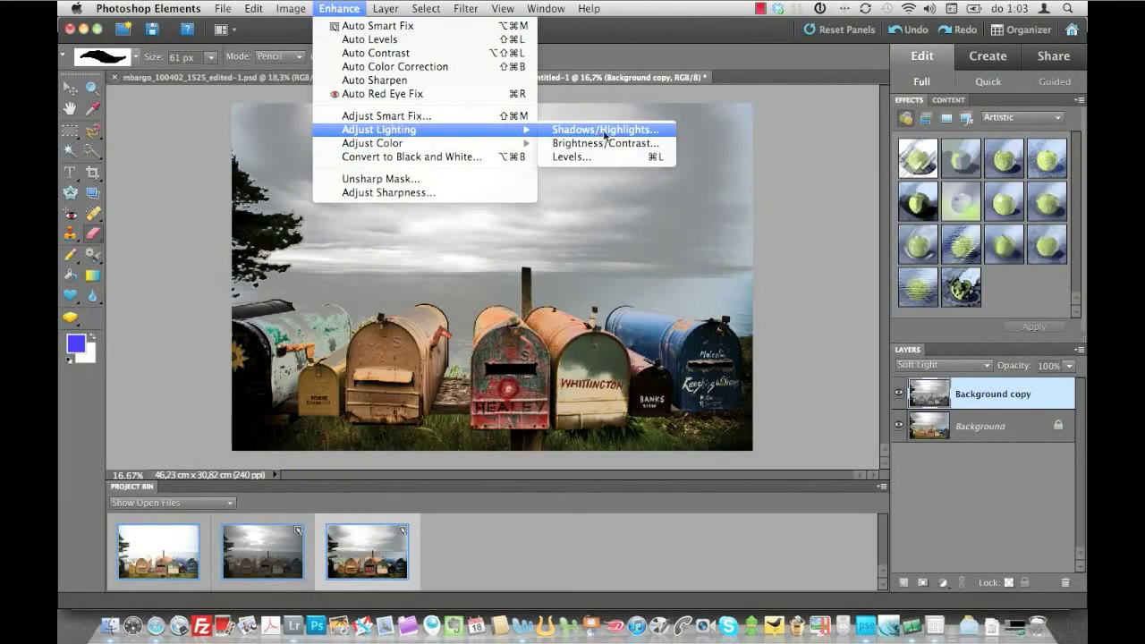
# Step: Apply Shadows/Highlights at Lighten Shadows 100%, Darken Highlights 100%, Midtone Contrast +100%, then hide the copy to compare
pyautogui.click(636, 130)
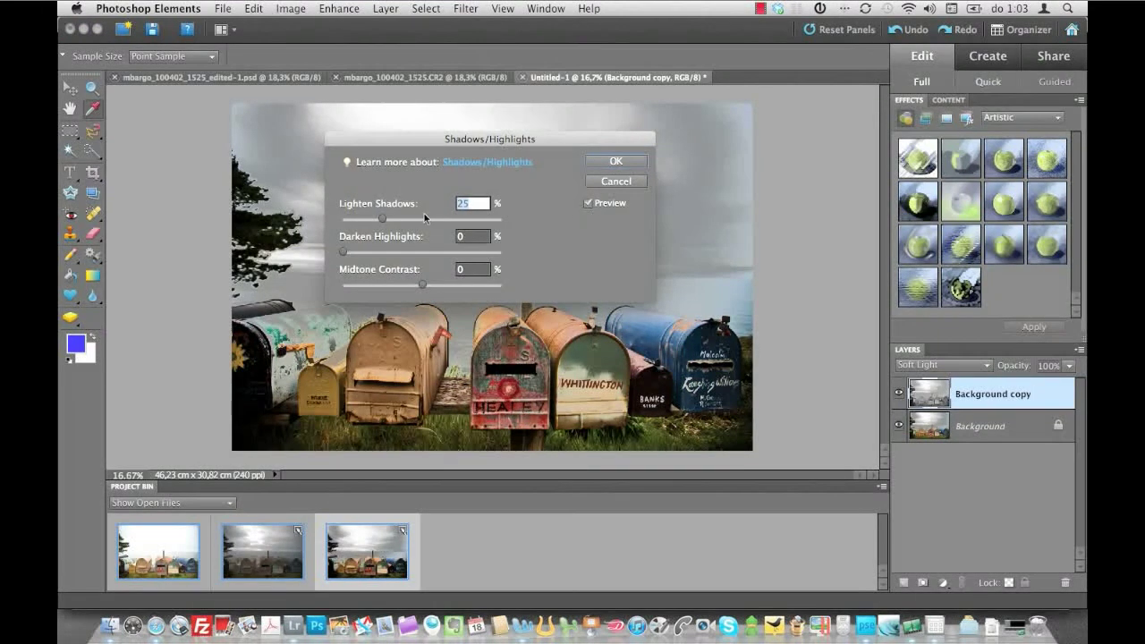
pyautogui.moveTo(479, 138); pyautogui.dragTo(504, 122)
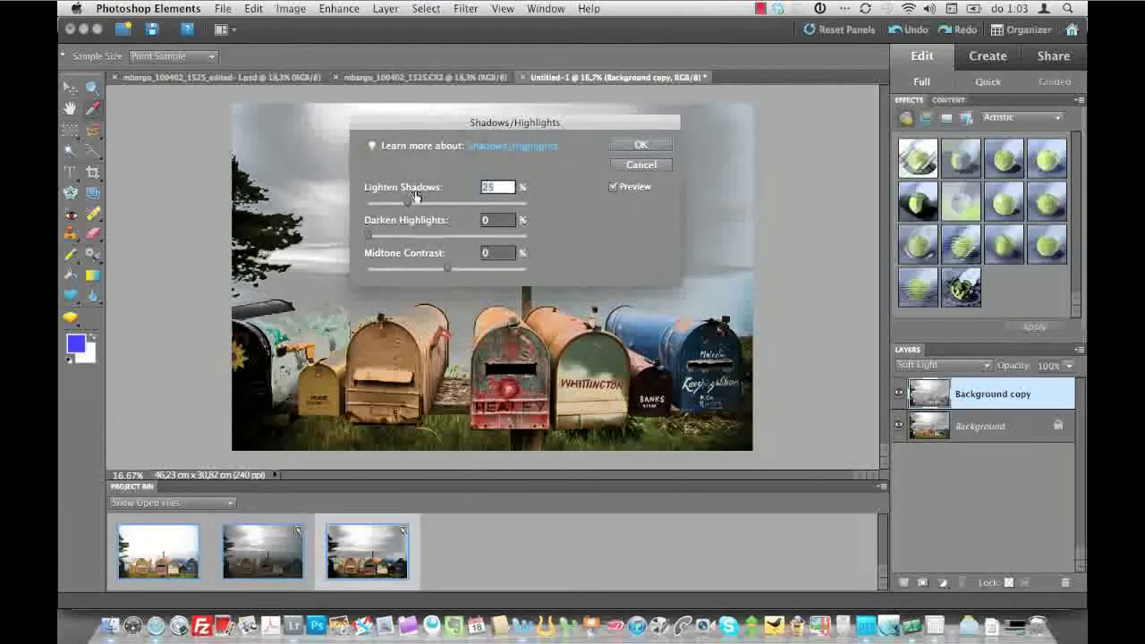
pyautogui.moveTo(406, 204); pyautogui.dragTo(531, 203)
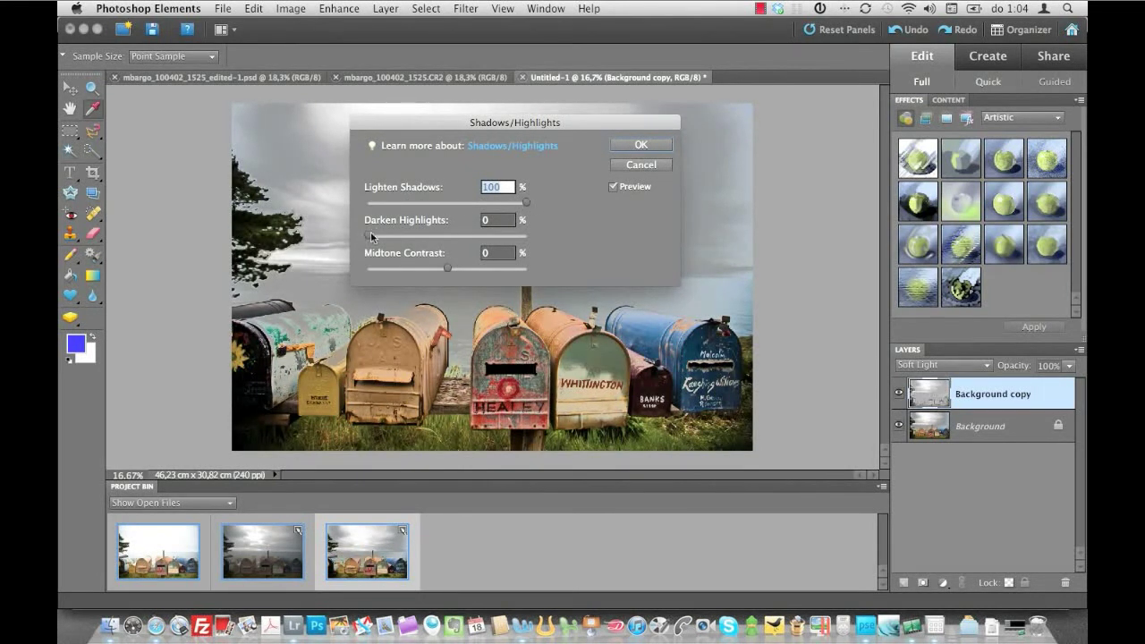
pyautogui.moveTo(371, 235); pyautogui.dragTo(529, 235)
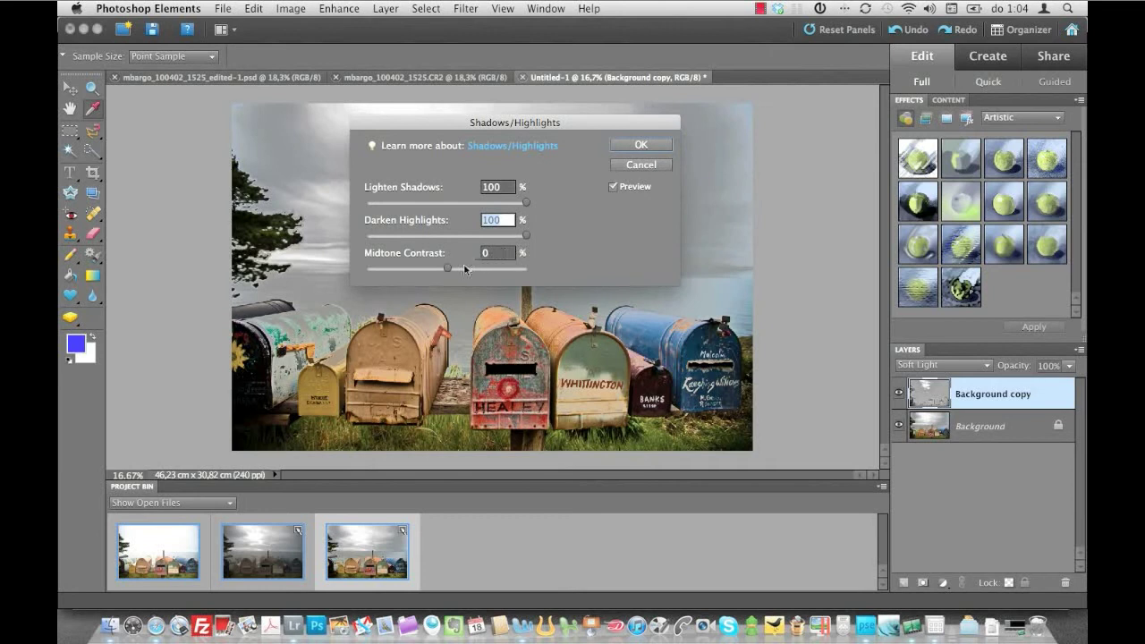
pyautogui.moveTo(447, 268); pyautogui.dragTo(534, 268)
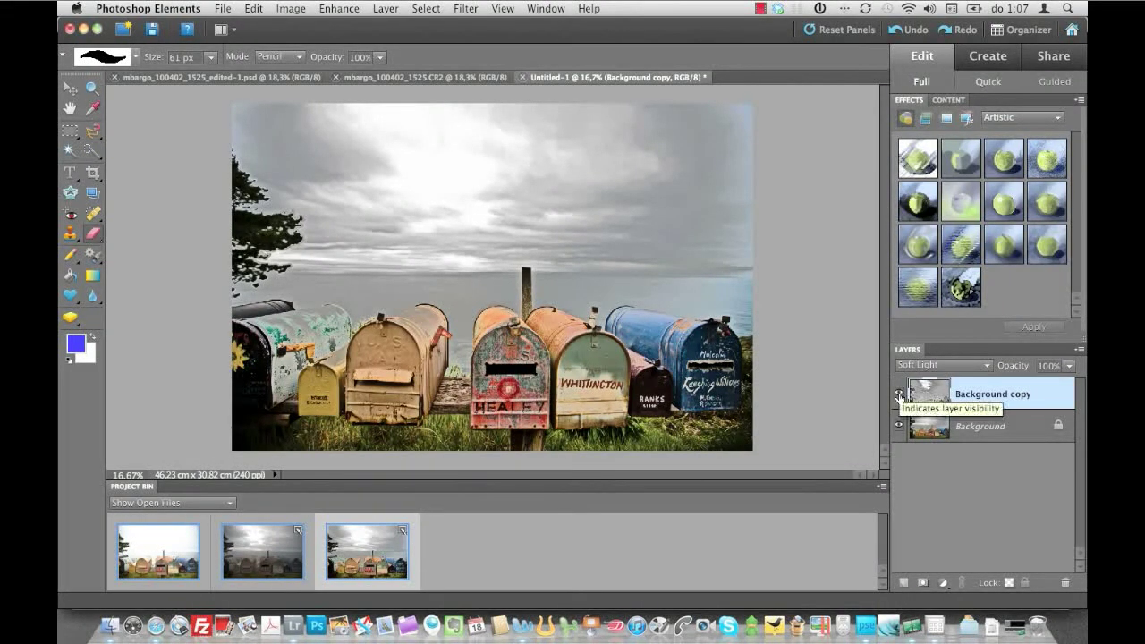
pyautogui.click(899, 395)
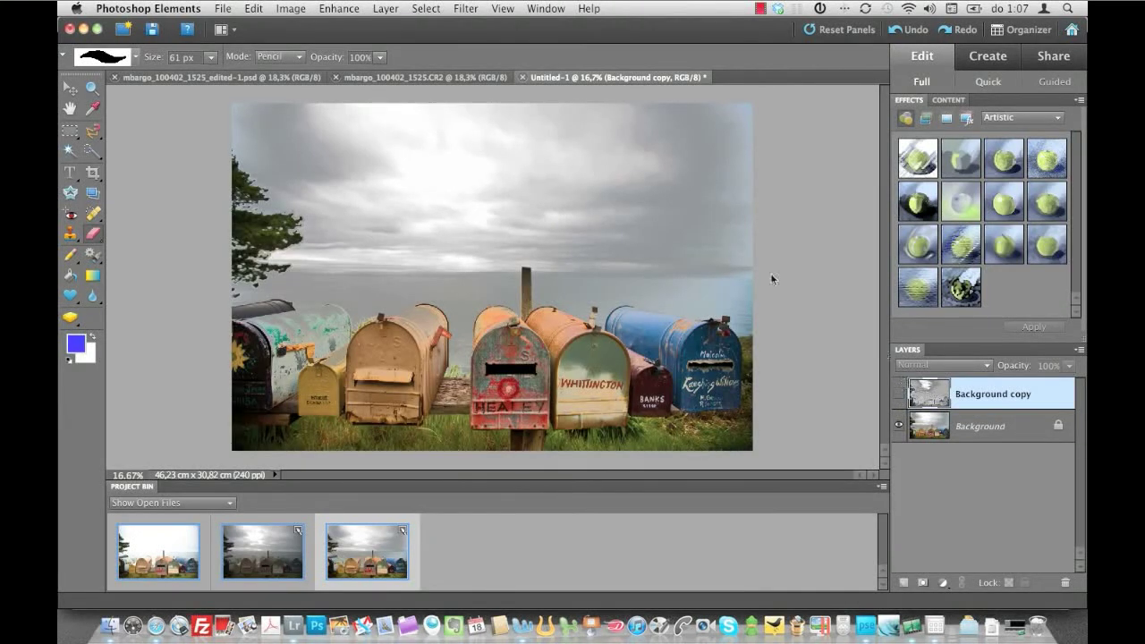
# Step: Choose the Quick Selection Tool and make the original Background layer active
pyautogui.click(93, 155)
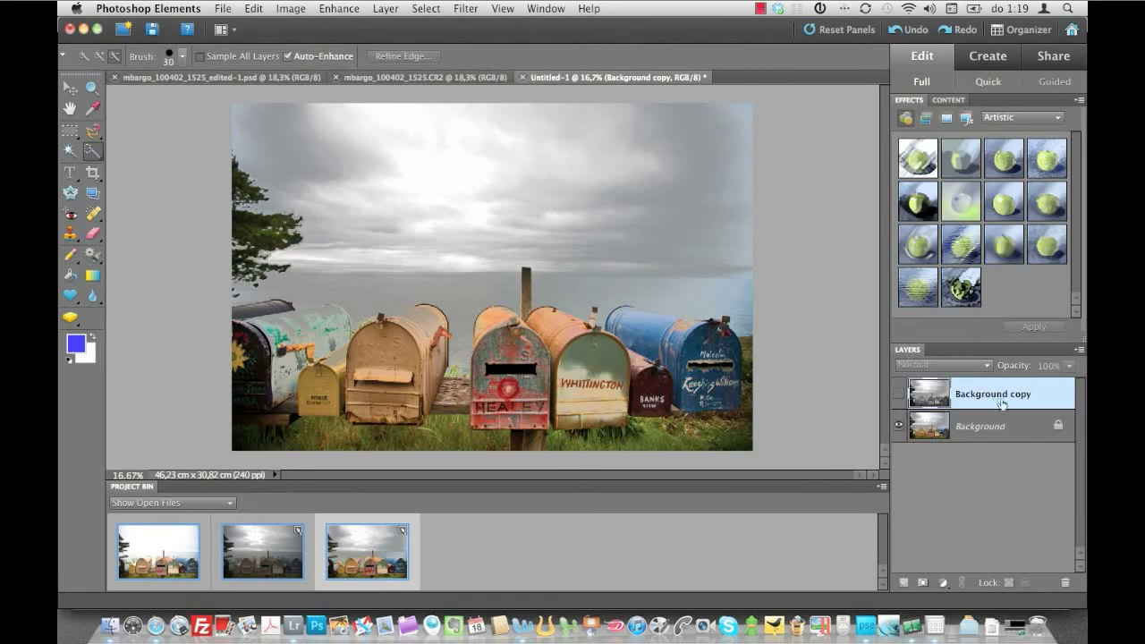
pyautogui.click(1009, 431)
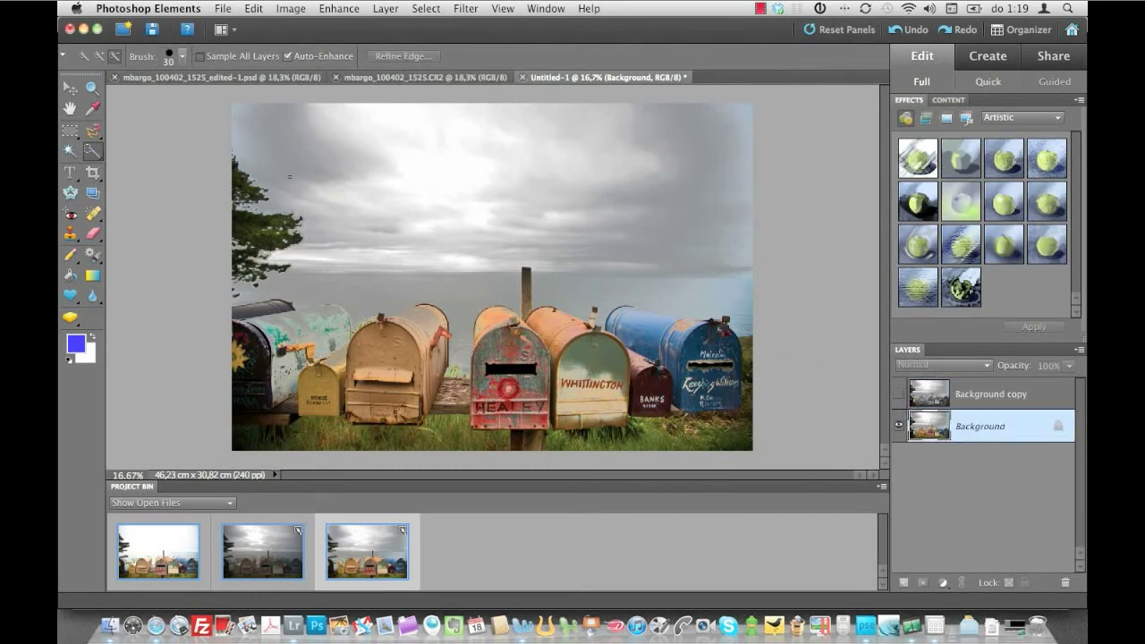
# Step: Brush a selection over the sky down to the horizon, subtracting the left mailbox edges
pyautogui.moveTo(285, 166); pyautogui.dragTo(403, 183)
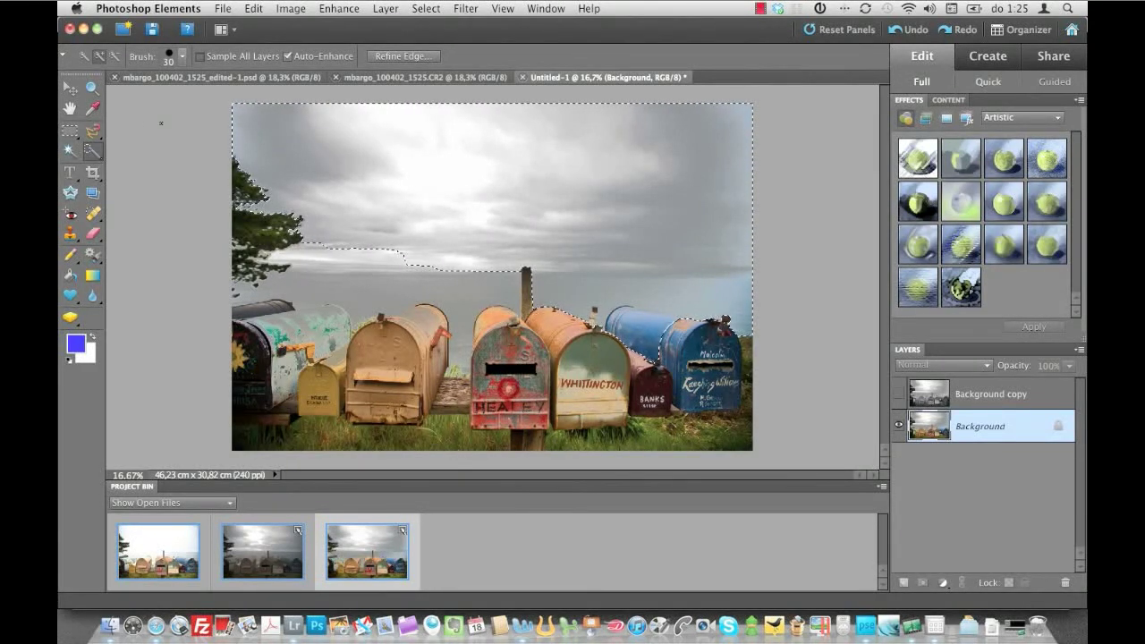
pyautogui.moveTo(304, 255); pyautogui.dragTo(465, 315)
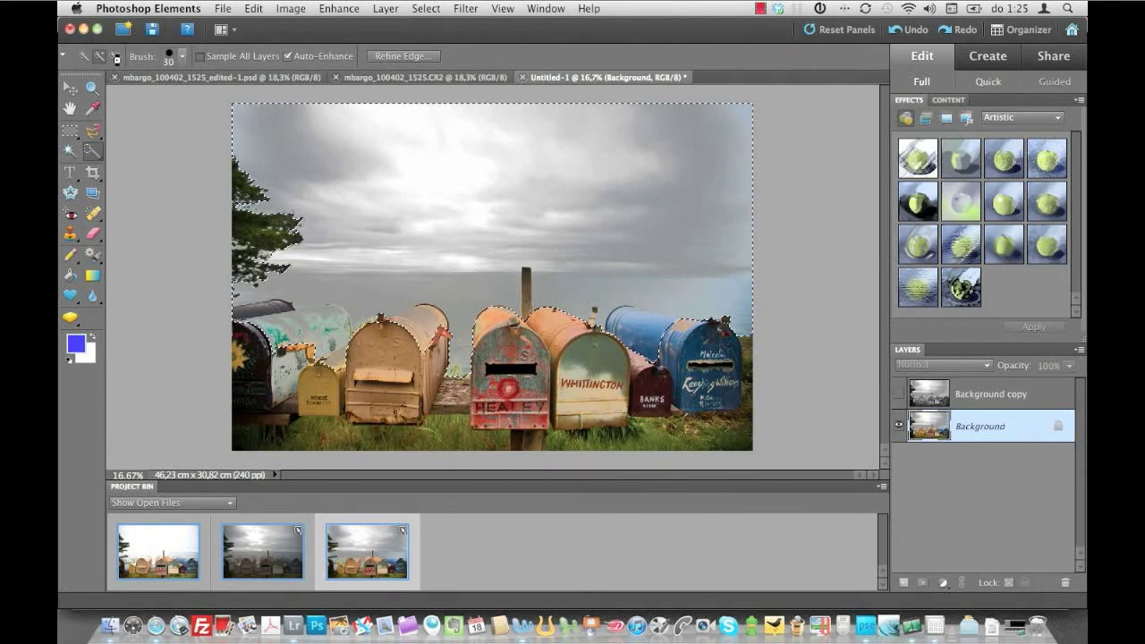
pyautogui.click(116, 57)
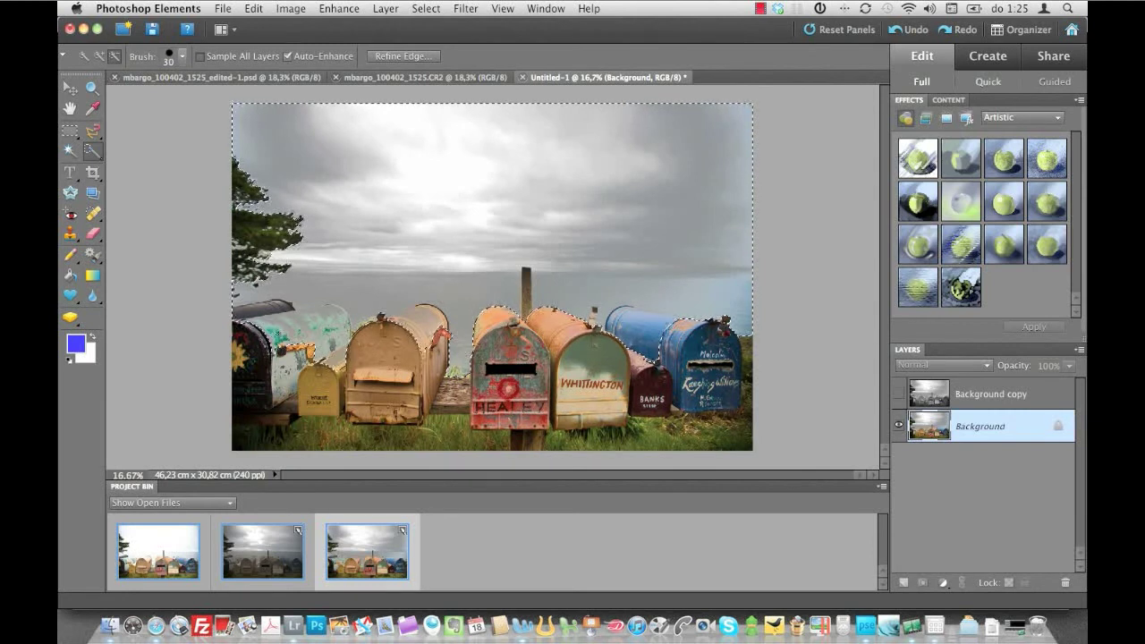
pyautogui.moveTo(268, 338)
pyautogui.mouseDown()
pyautogui.moveTo(295, 317)
pyautogui.moveTo(335, 313)
pyautogui.mouseUp()
pyautogui.moveTo(266, 309)
pyautogui.mouseDown()
pyautogui.moveTo(297, 344)
pyautogui.moveTo(712, 344)
pyautogui.mouseUp()
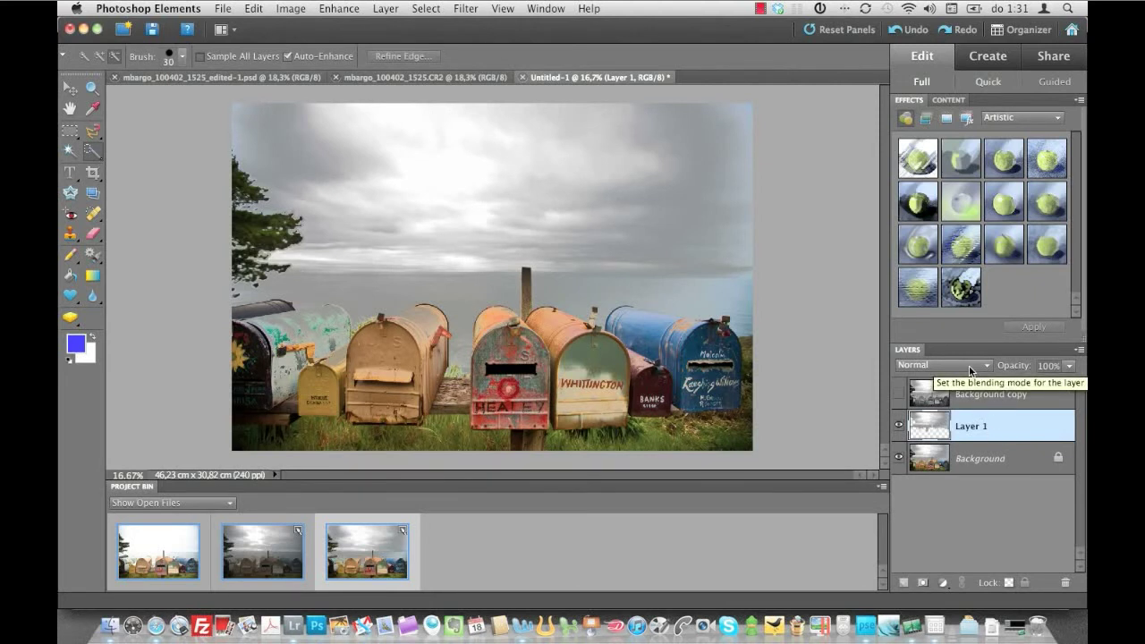
# Step: Blend Layer 1 in Multiply mode and make the Background copy layer visible to darken the sky
pyautogui.click(970, 371)
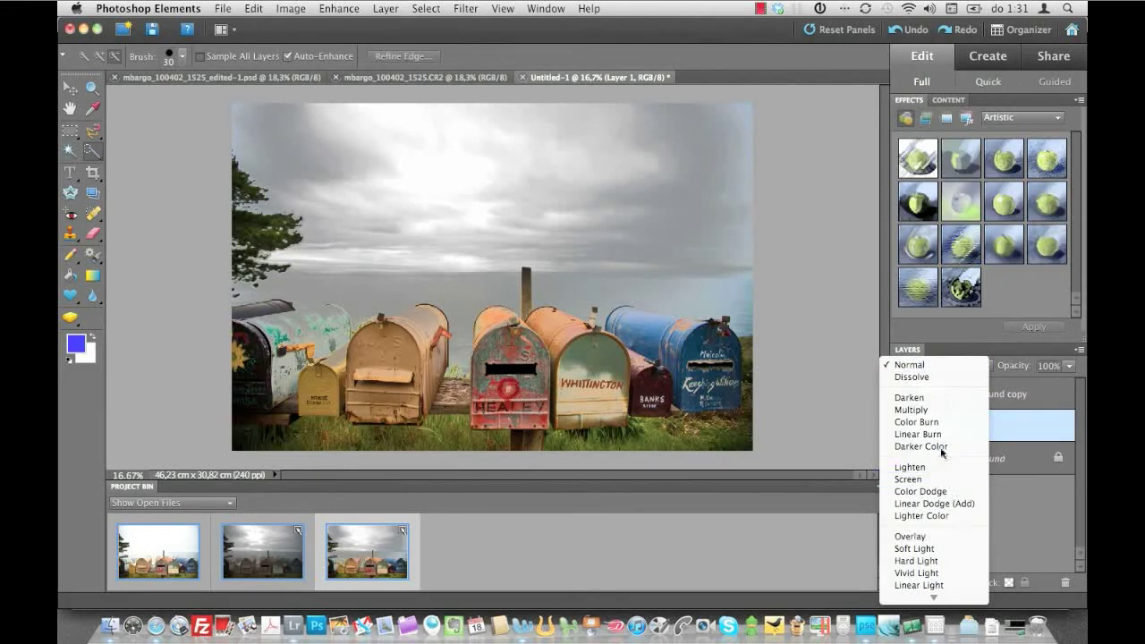
pyautogui.click(936, 422)
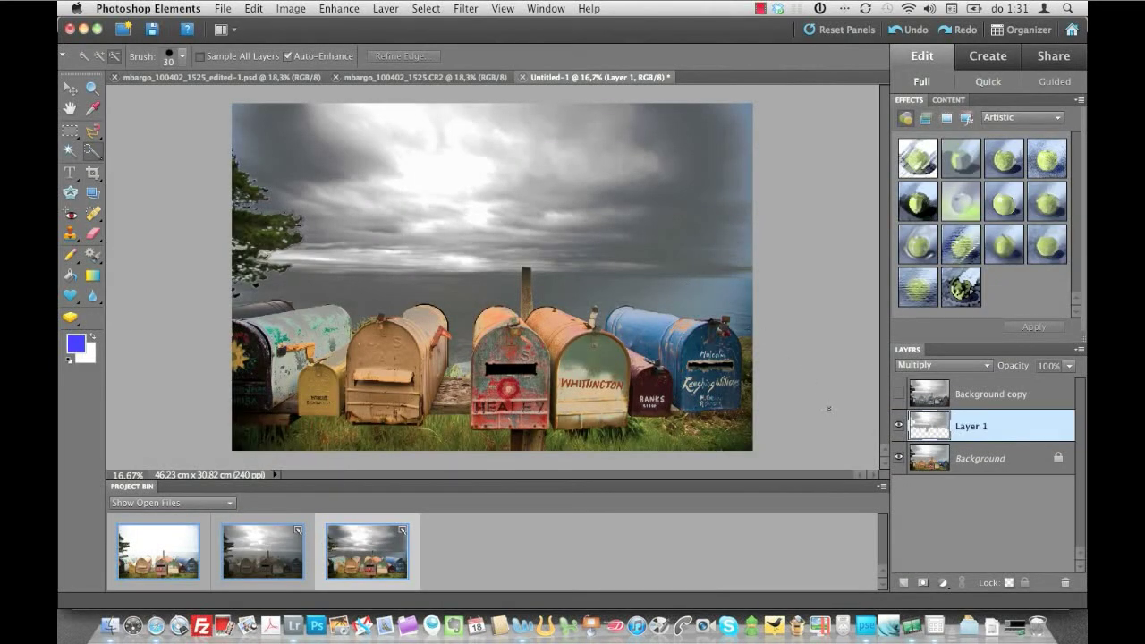
pyautogui.click(900, 393)
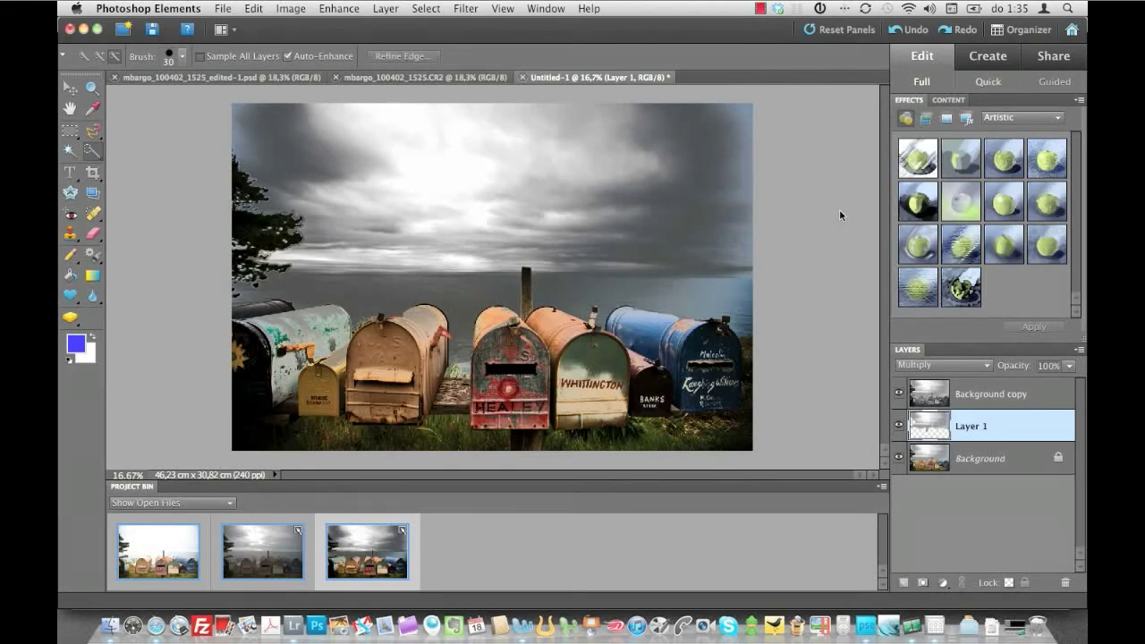
# Step: Export the mailbox photo from Lightroom using the Nik Software HDR Efex Pro preset
pyautogui.click(299, 612)
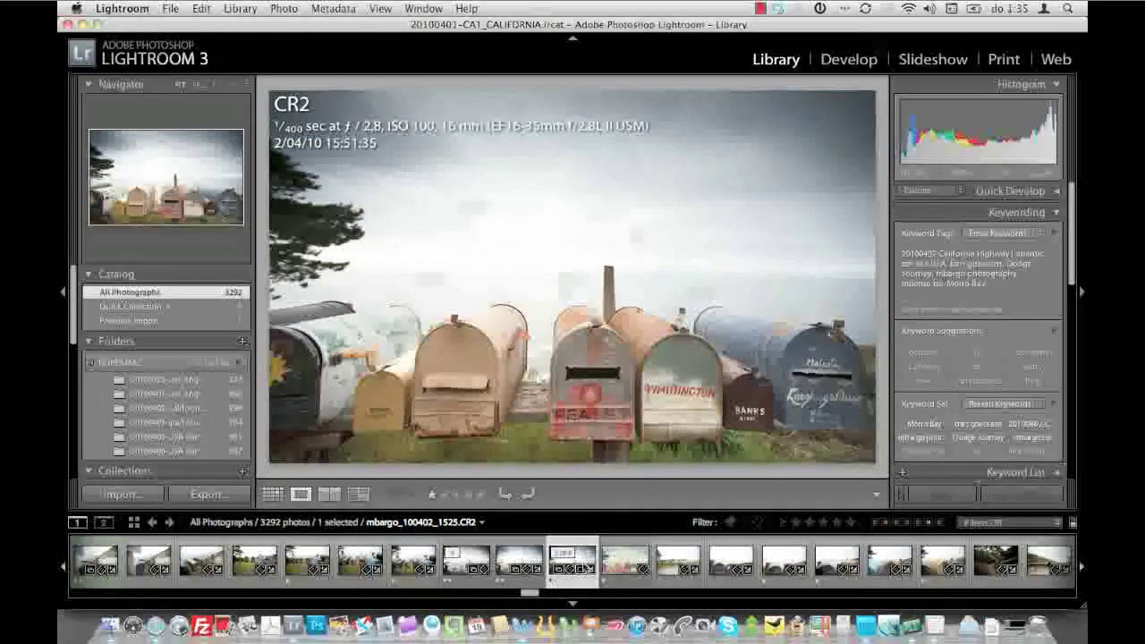
pyautogui.click(174, 8)
pyautogui.click(246, 185)
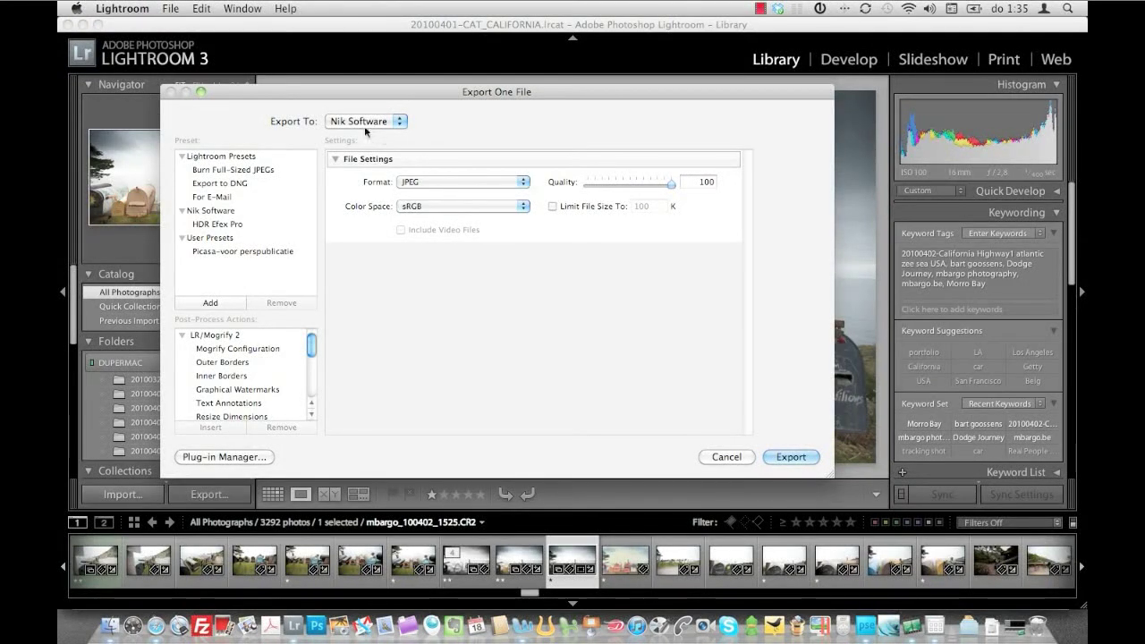
pyautogui.click(223, 226)
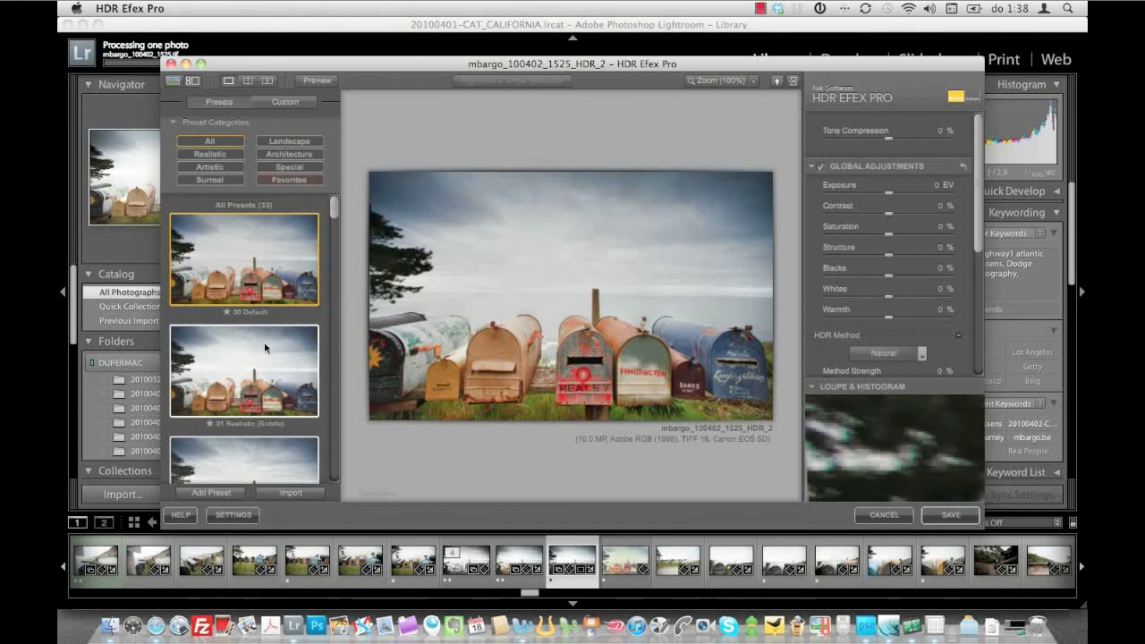
# Step: Preview the 02 Realistic (Balanced) and 11 Monochrome, Contrasty presets on the mailbox photo
pyautogui.scroll(-2, 260, 366)
pyautogui.scroll(-1, 260, 366)
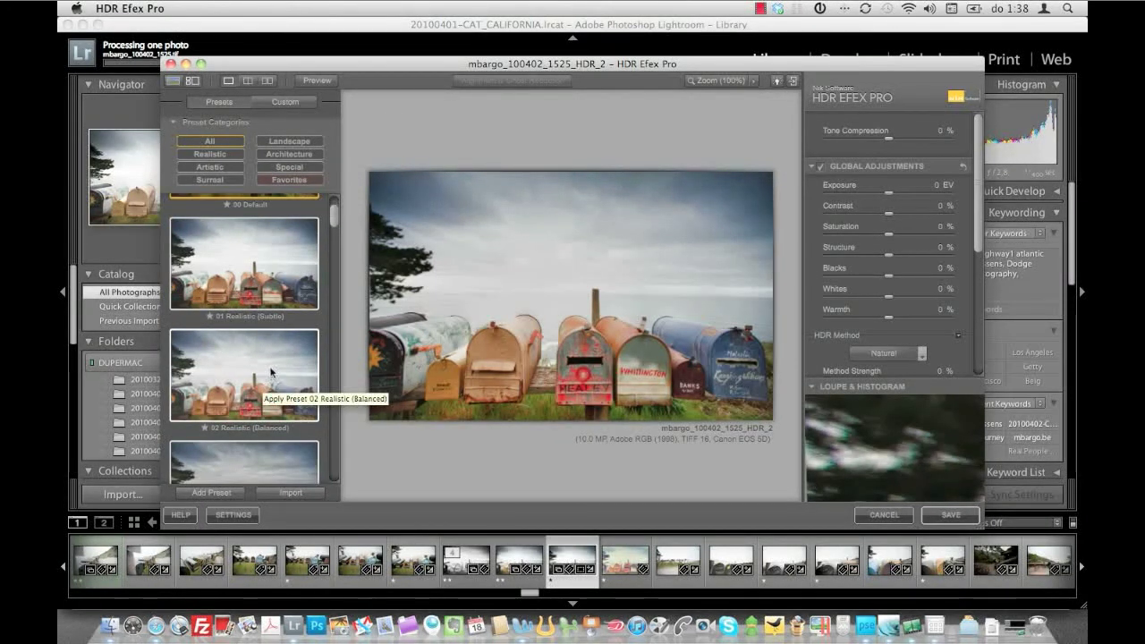
pyautogui.click(269, 366)
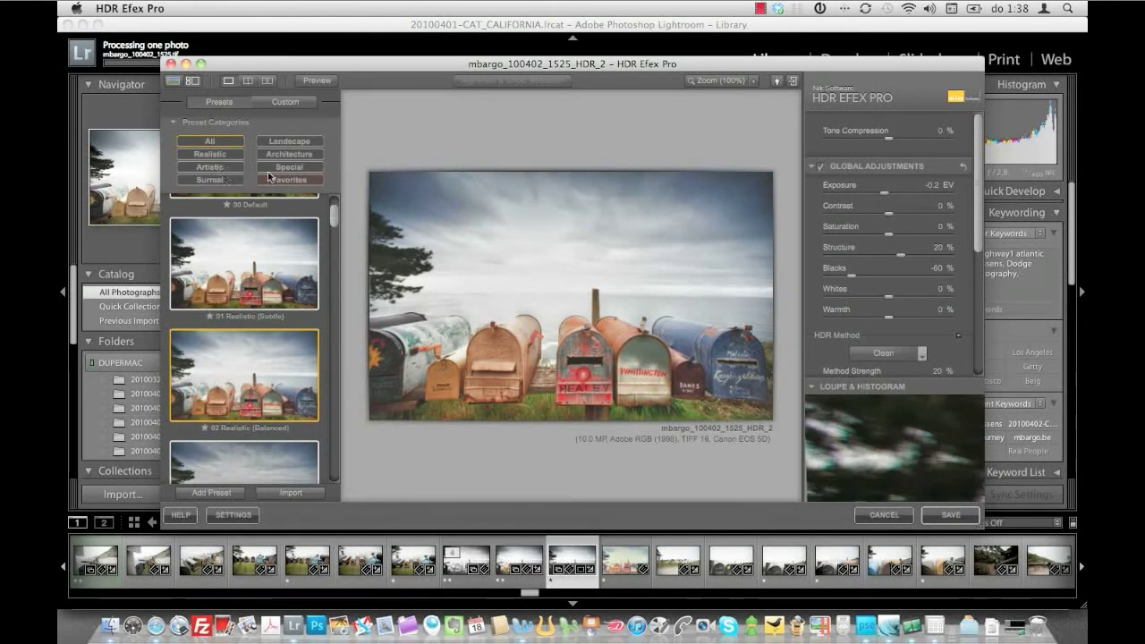
pyautogui.scroll(-2, 257, 377)
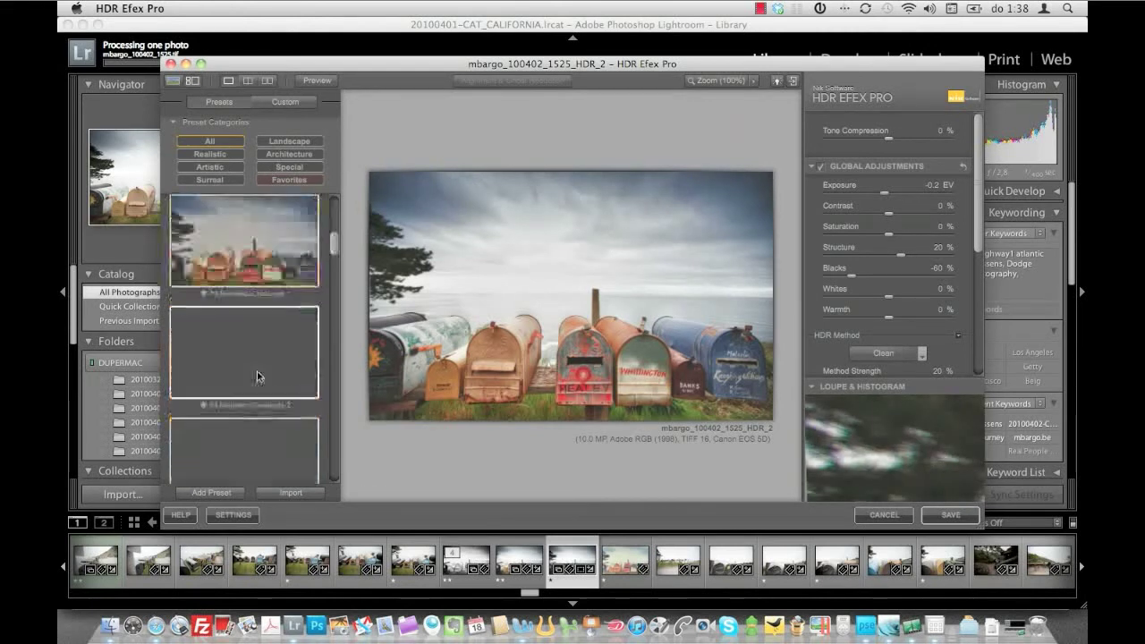
pyautogui.scroll(-1, 256, 377)
pyautogui.scroll(-1, 256, 376)
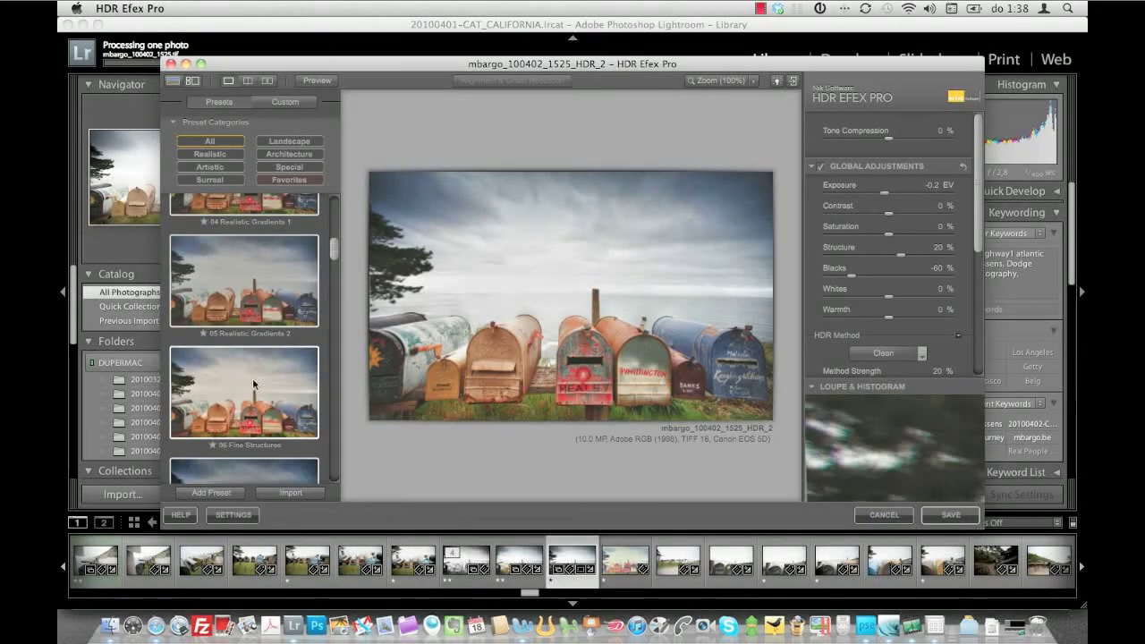
pyautogui.scroll(-1, 255, 379)
pyautogui.scroll(-1, 253, 382)
pyautogui.scroll(-1, 252, 384)
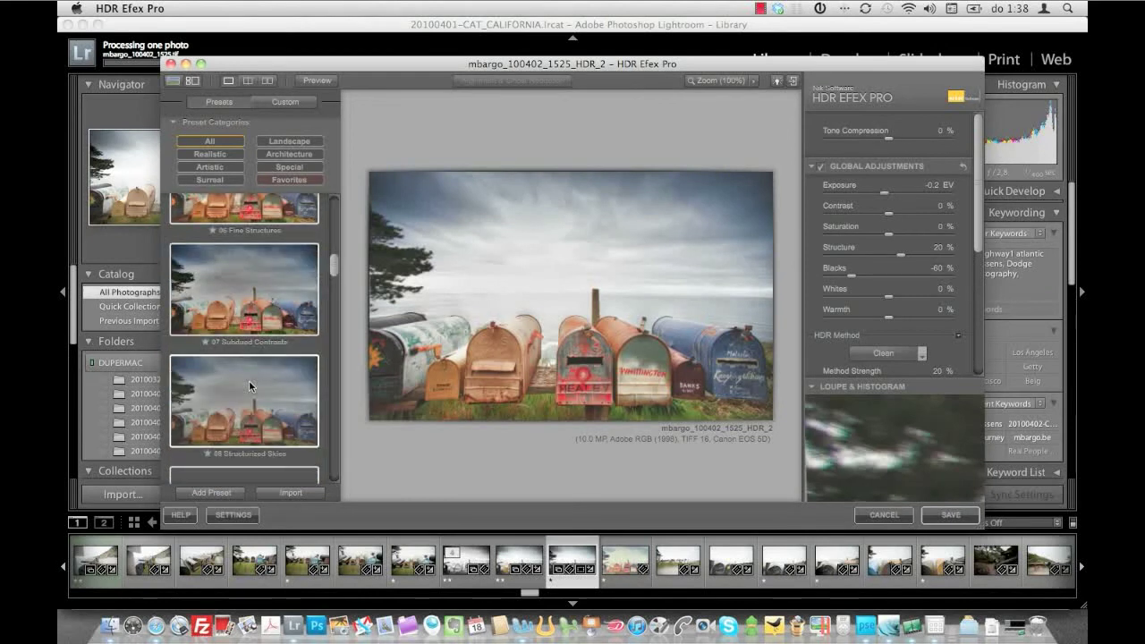
pyautogui.scroll(-1, 250, 386)
pyautogui.scroll(-1, 249, 385)
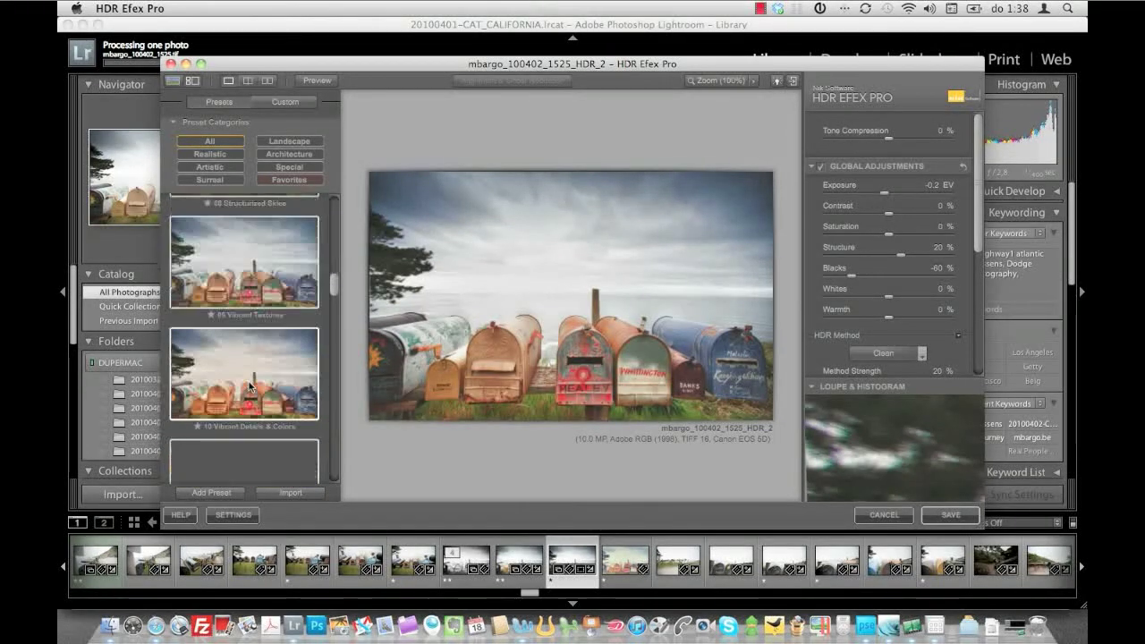
pyautogui.scroll(-1, 250, 383)
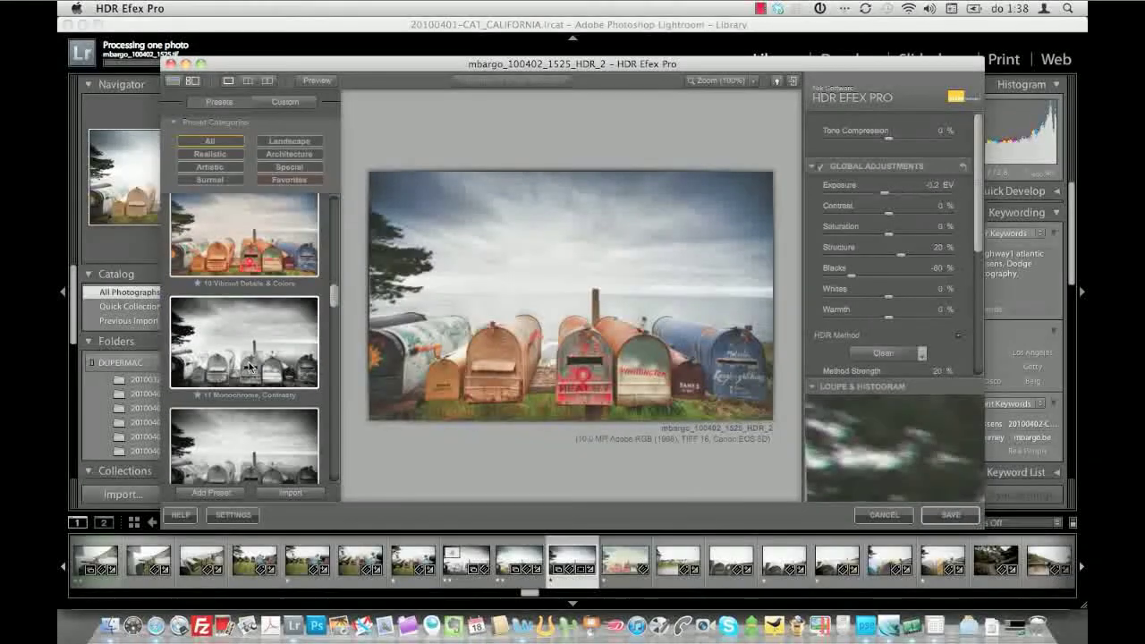
pyautogui.click(249, 371)
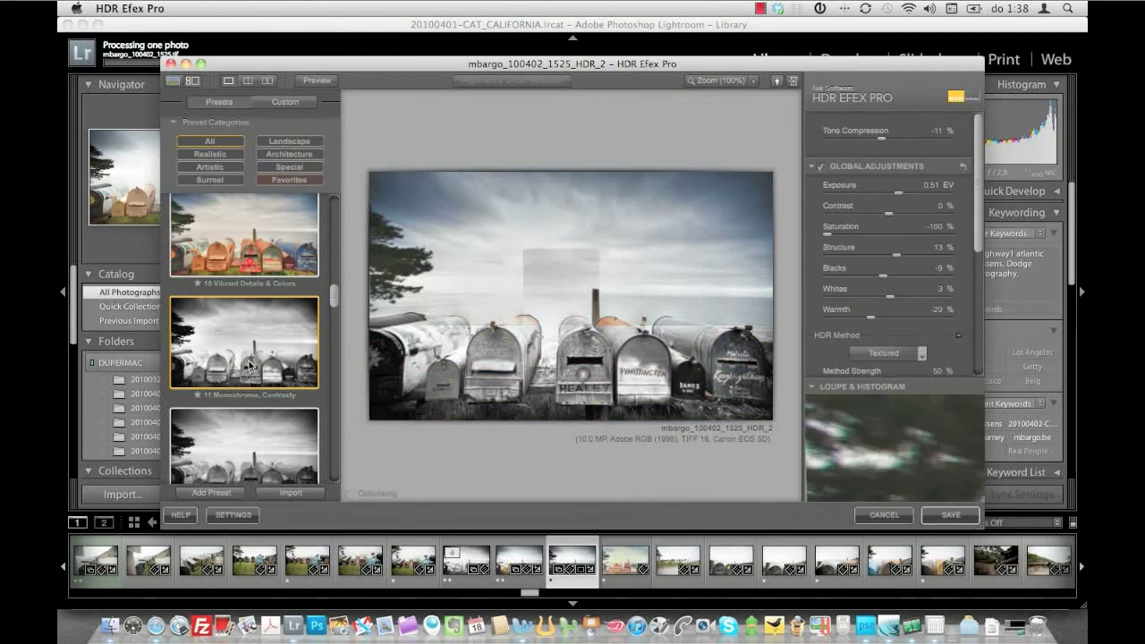
# Step: Apply the 13 The Old Cottage preset for a faded pastel look
pyautogui.scroll(-1, 249, 367)
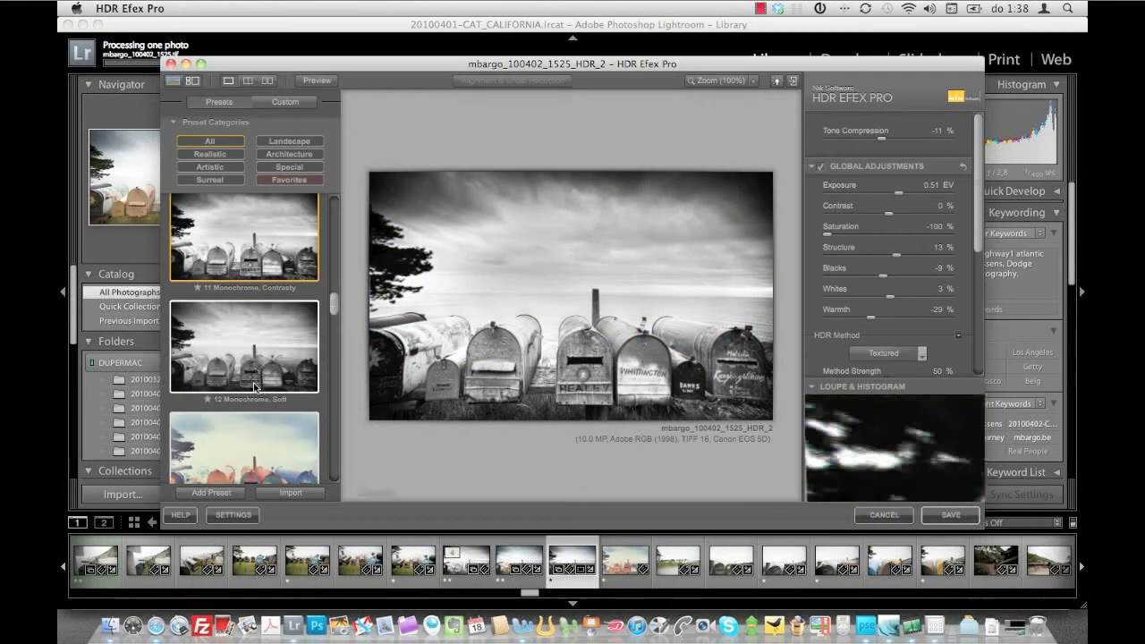
pyautogui.scroll(-1, 249, 369)
pyautogui.click(251, 374)
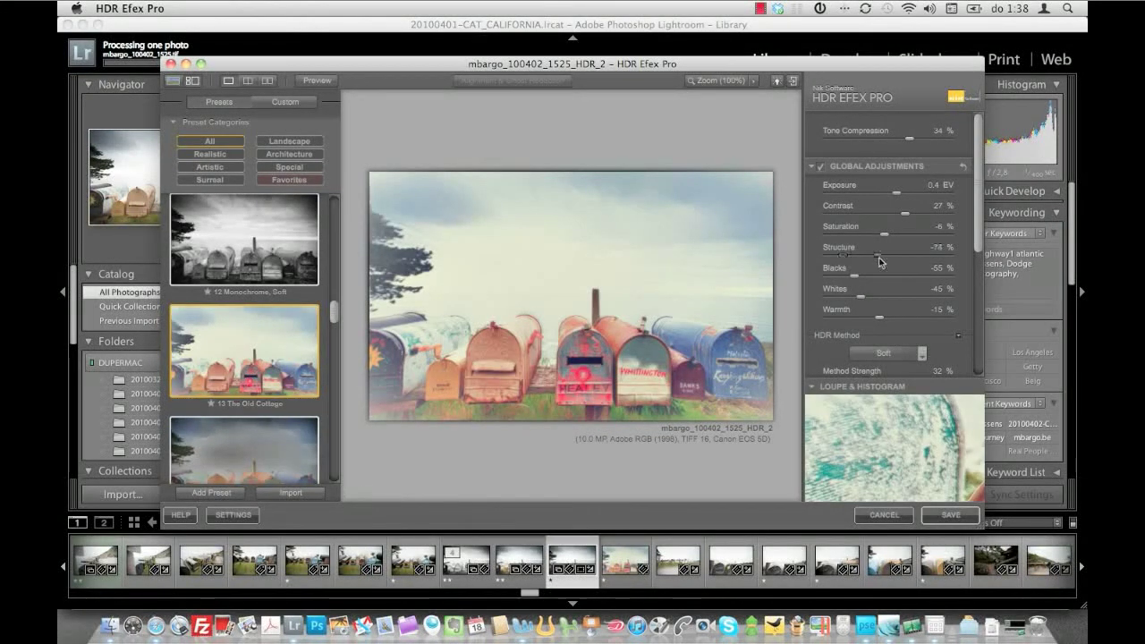
# Step: Set Structure to 43% and adjust a control point placed on the sky beside the tree
pyautogui.moveTo(879, 261); pyautogui.dragTo(916, 258)
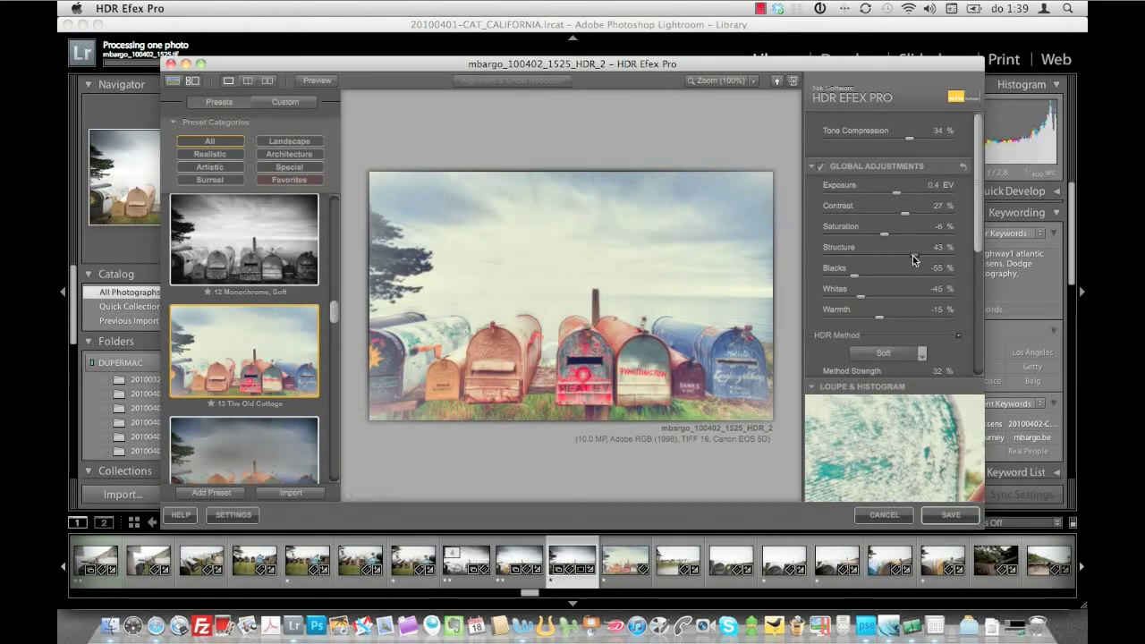
pyautogui.scroll(-3, 902, 285)
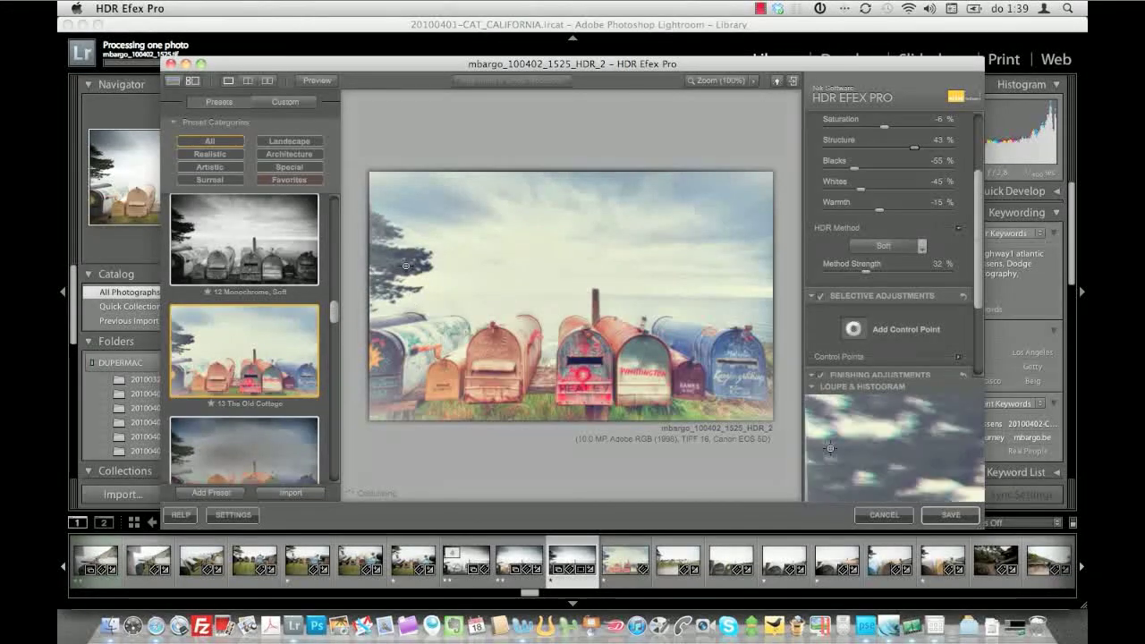
pyautogui.click(404, 261)
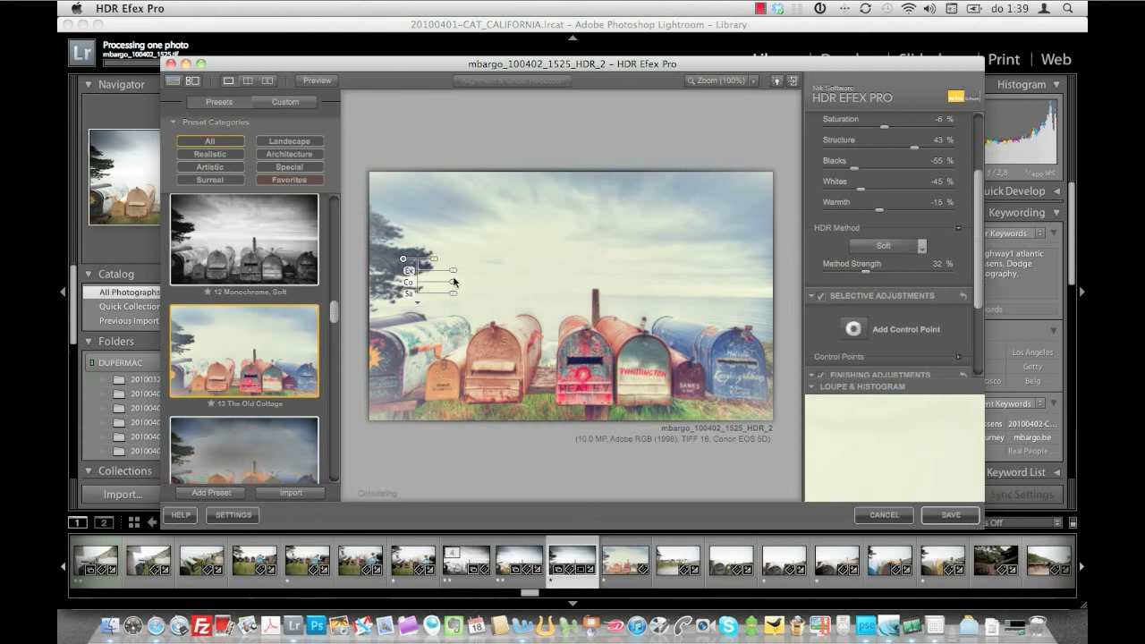
pyautogui.moveTo(402, 260)
pyautogui.moveTo(454, 286); pyautogui.dragTo(506, 286)
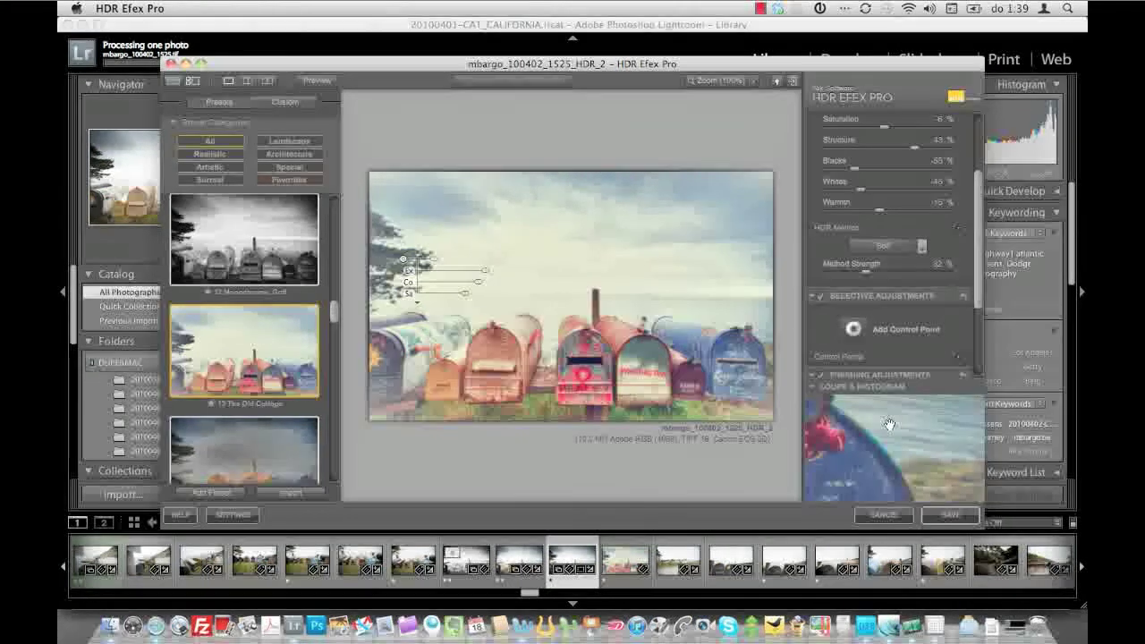